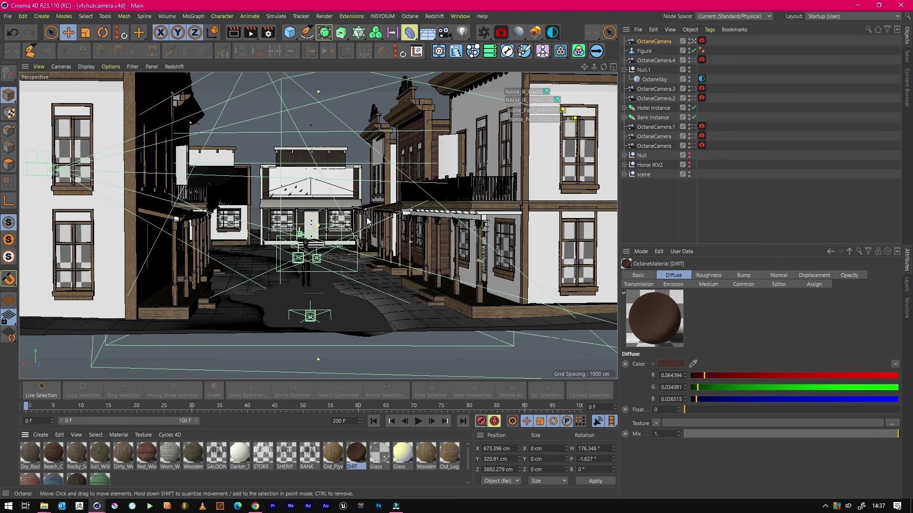
Start the Octane live viewport render with Alt+R and delete the top OctaneCamera
key(alt+r)
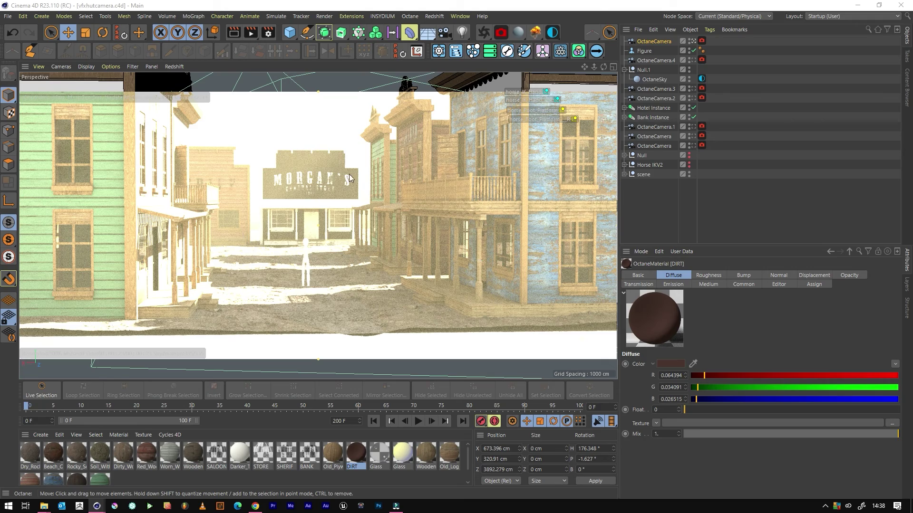
key(Delete)
Add a new OctaneCamera framing the mannequin close up at street level, and show its Octane tag
click(502, 33)
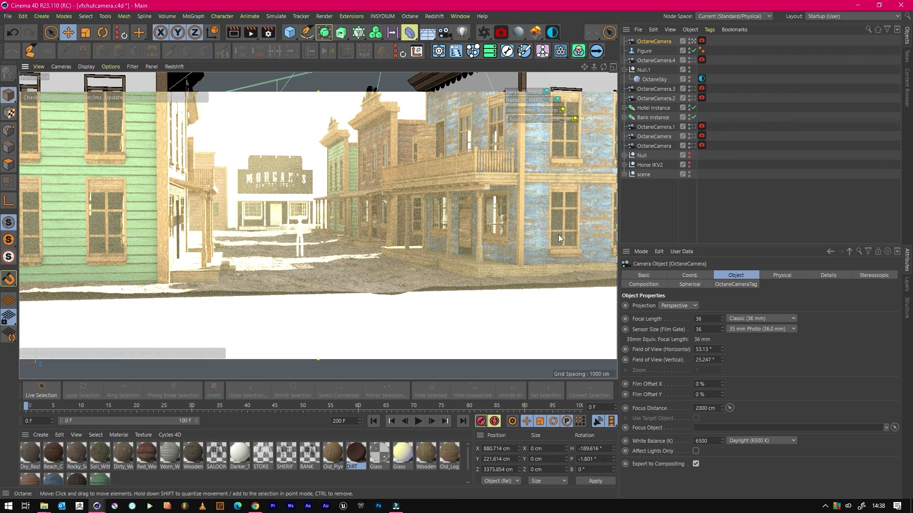
scroll(305, 232, up, 5)
drag(585, 66, 585, 66)
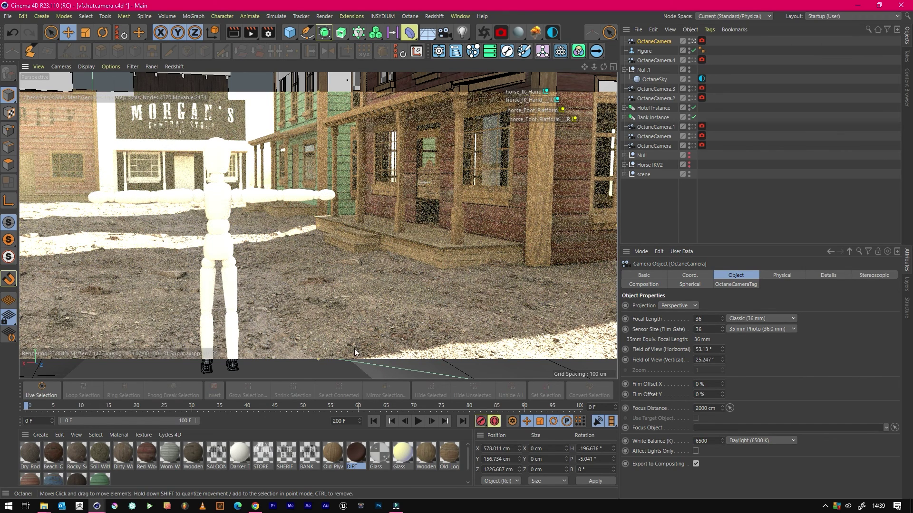
click(702, 41)
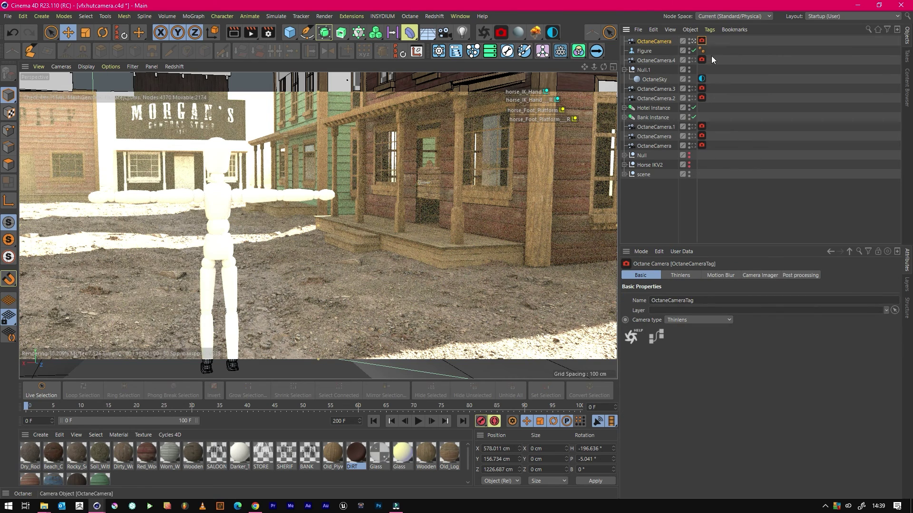
Enable the Camera Imager, lower Exposure to about 0.144, and try Highlight compression at 1
click(765, 277)
click(690, 306)
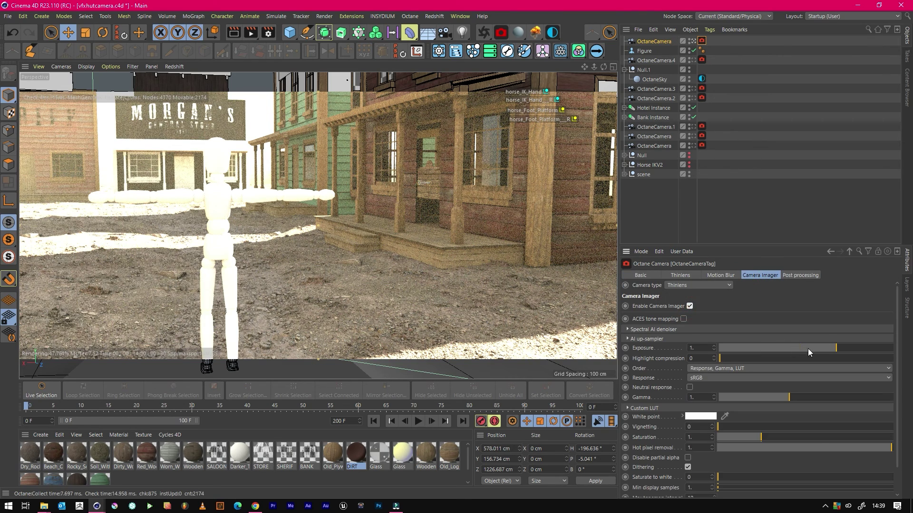
drag(831, 348, 802, 350)
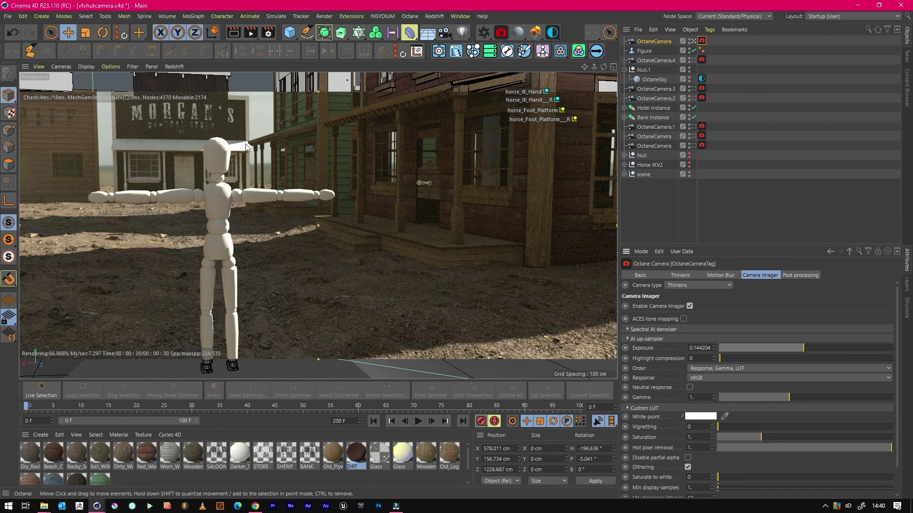
click(738, 359)
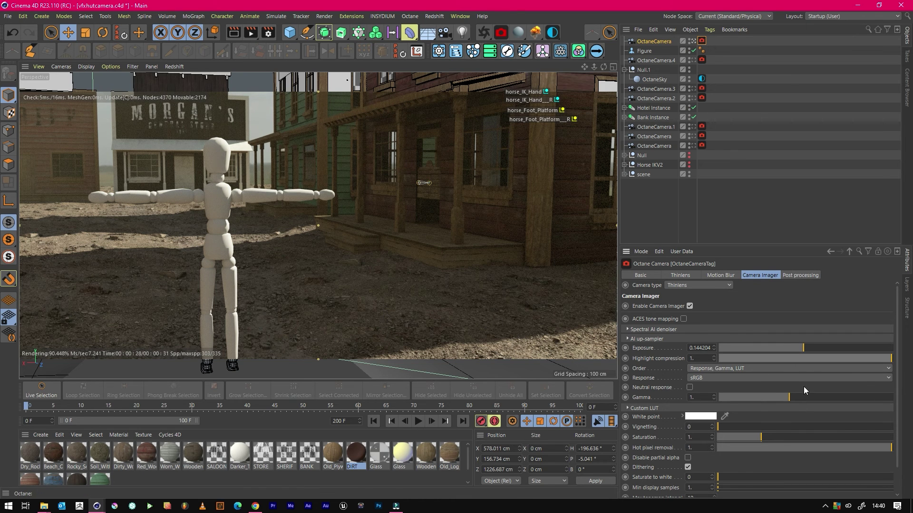
drag(774, 358, 671, 358)
Undo the highlight compression change, set Custom LUT strength to 1 and exposure to 0.287402
key(ctrl+z)
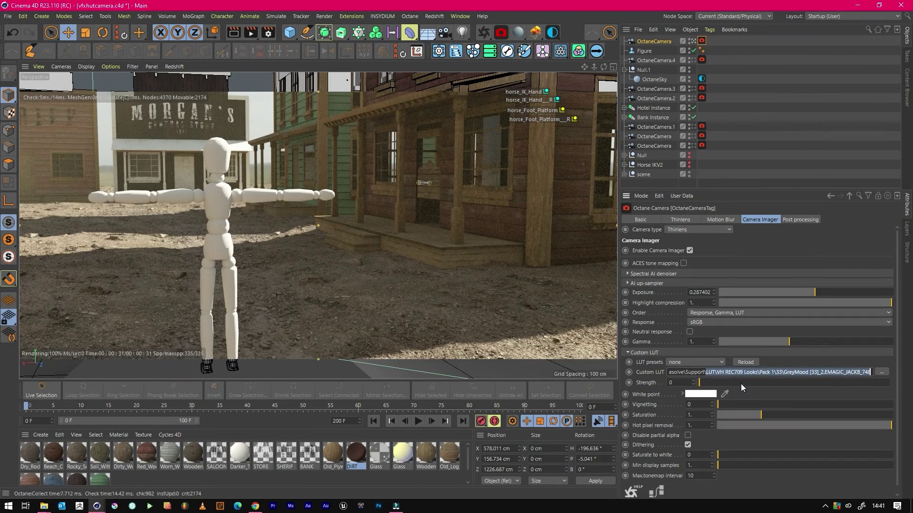
drag(741, 384, 902, 384)
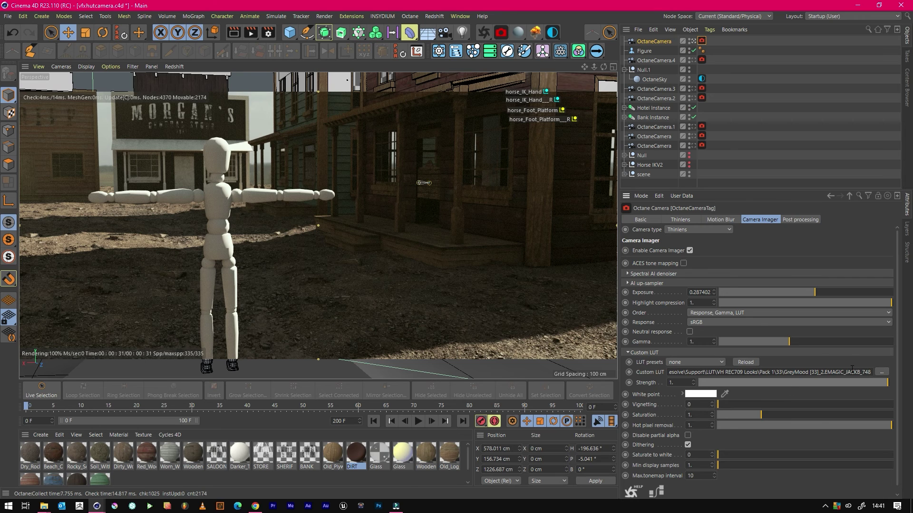
click(784, 394)
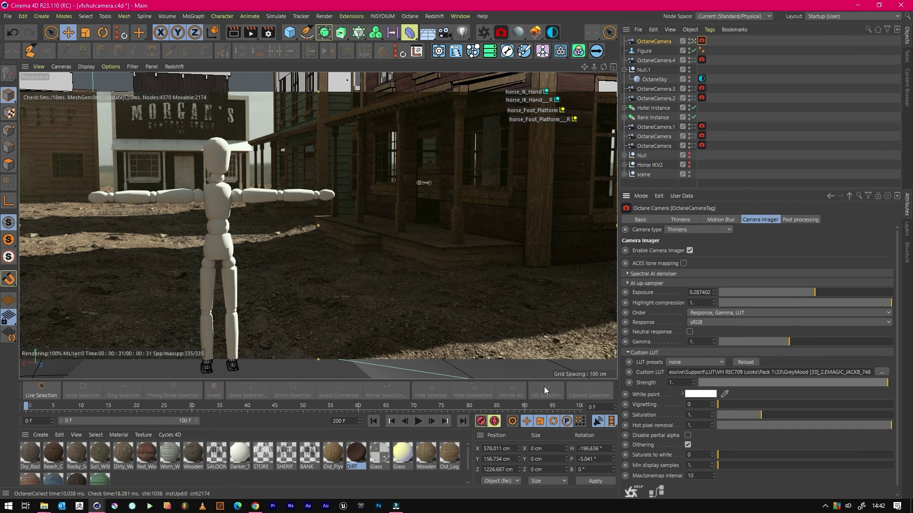
Try a blue white point sampled from the render and adjusted in the Color Picker
click(703, 395)
click(721, 431)
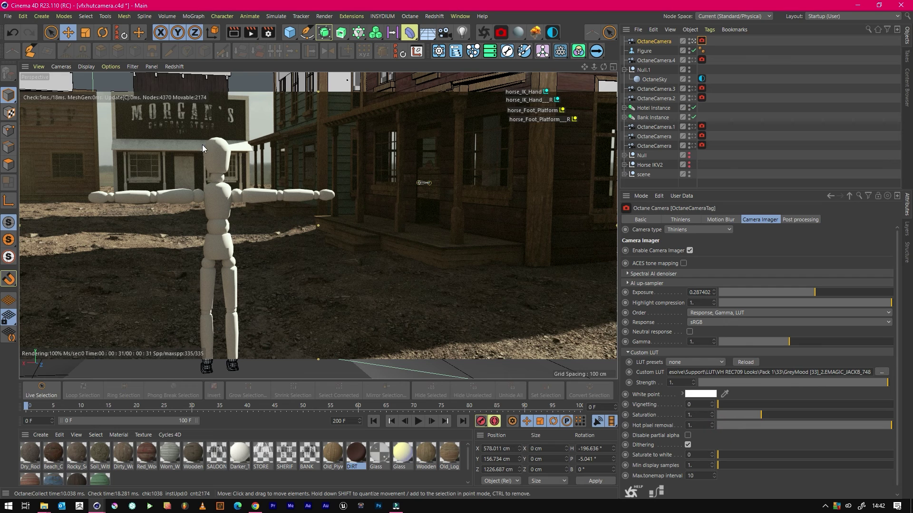
click(725, 394)
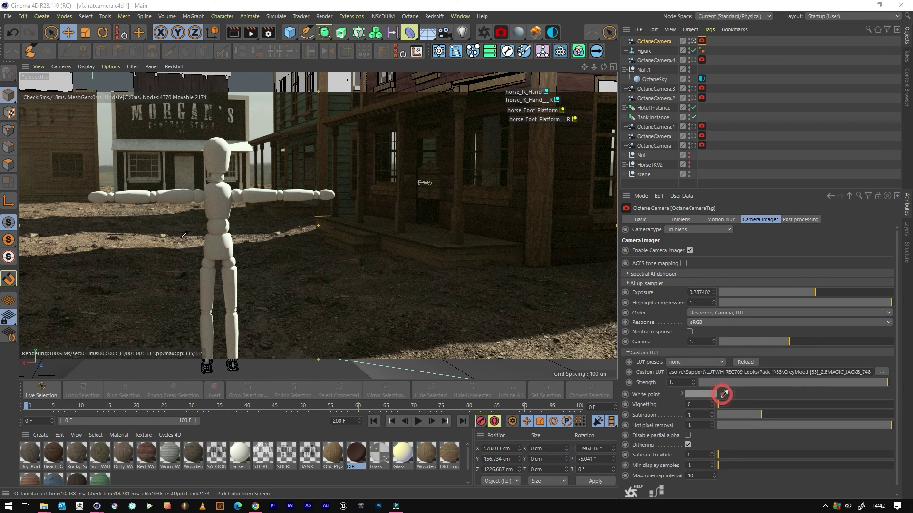
click(181, 191)
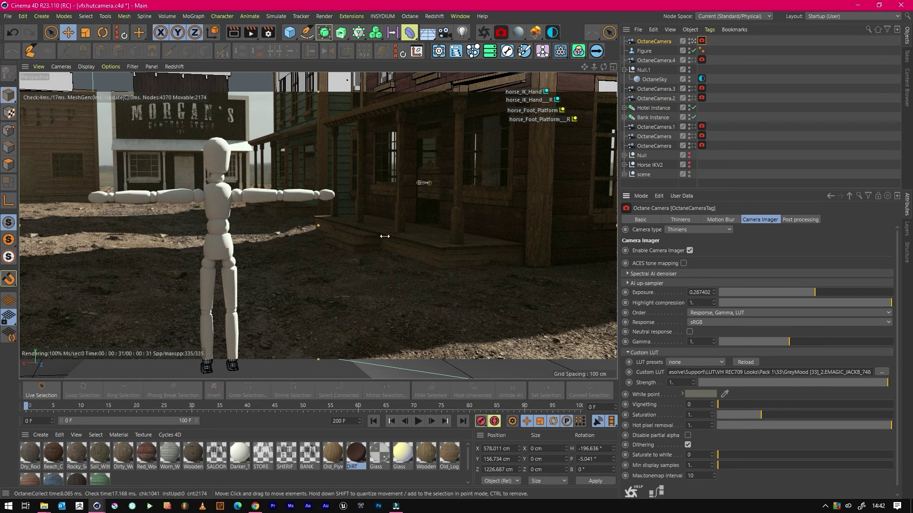
click(701, 394)
drag(754, 410, 736, 412)
click(685, 428)
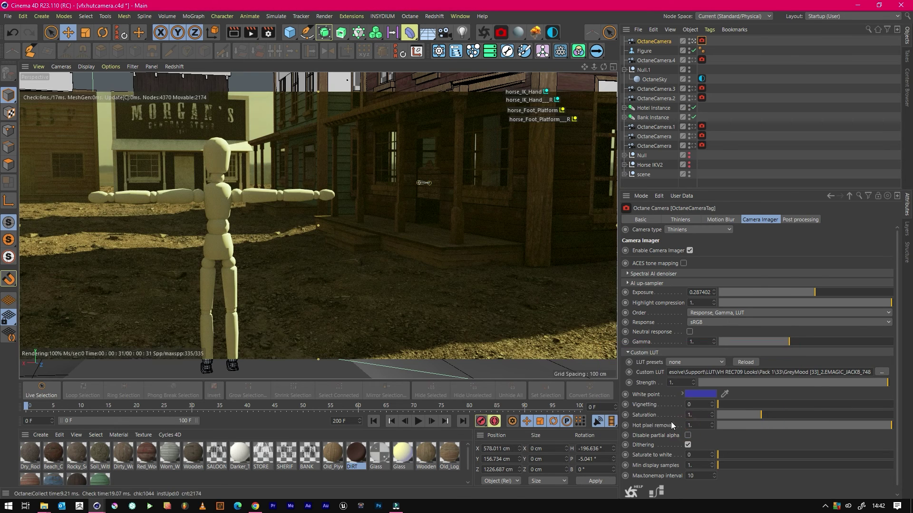
Set the white point to a near-white sampled from the mannequin's head
click(724, 394)
click(491, 188)
click(700, 394)
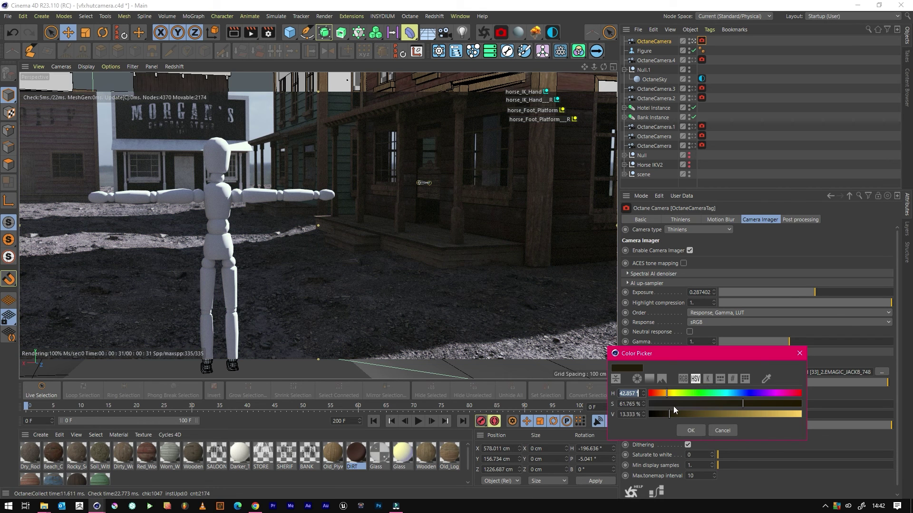
click(766, 379)
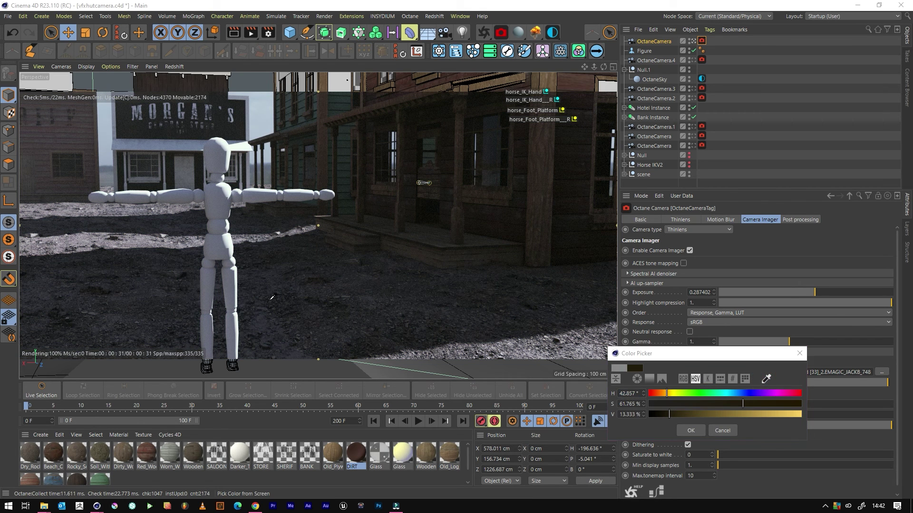
click(224, 137)
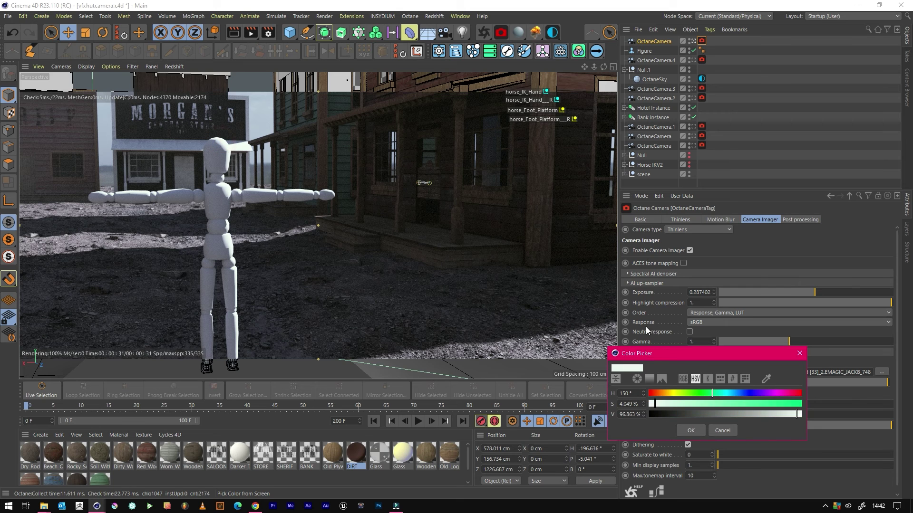
click(691, 431)
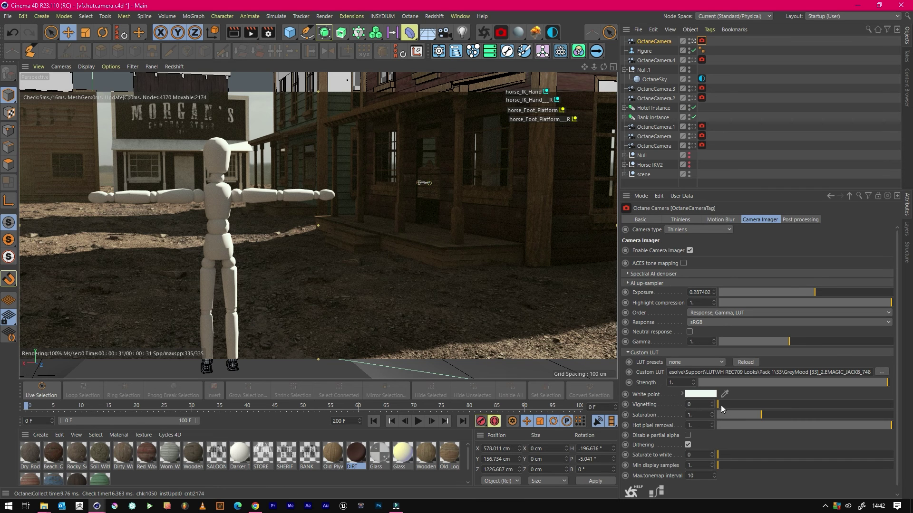
Raise the imager Vignetting to about 0.378 to darken the frame edges
drag(725, 407, 803, 405)
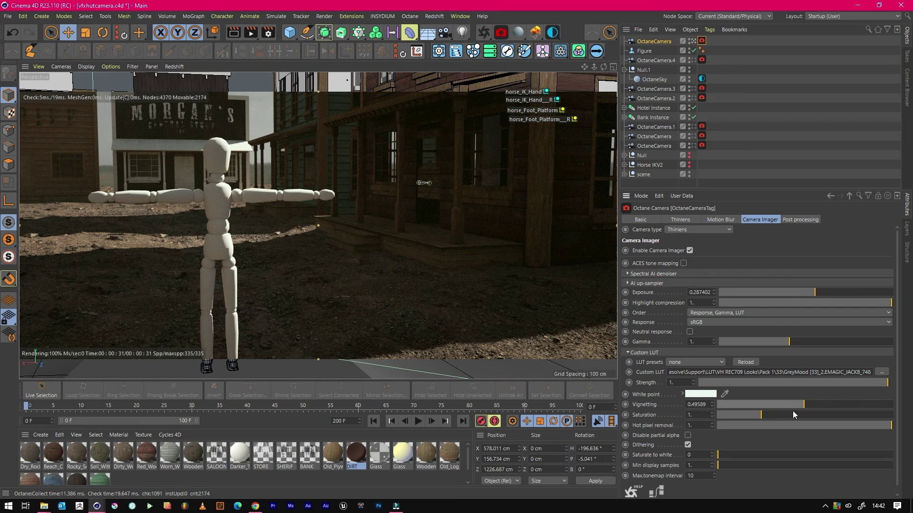
drag(800, 405, 672, 408)
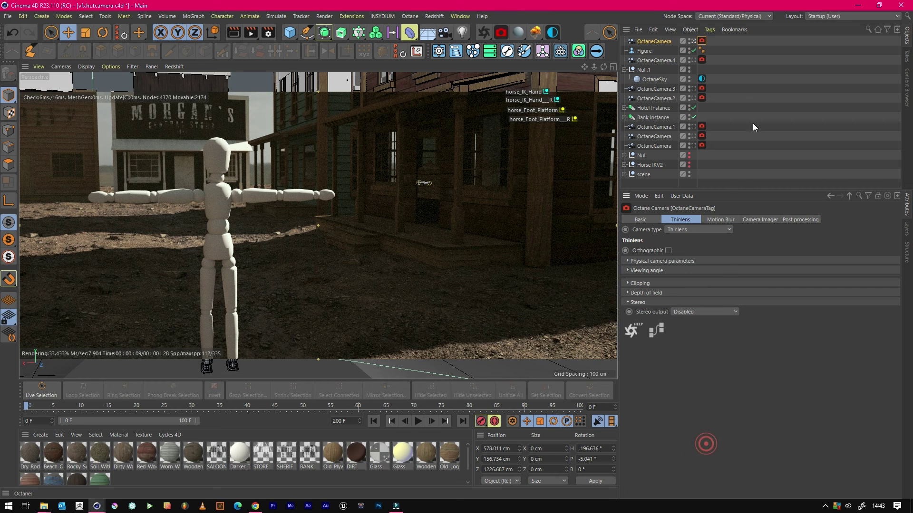
click(743, 94)
Show the Thinlens tab with its physical camera, viewing angle, clipping and depth of field sections expanded
click(702, 40)
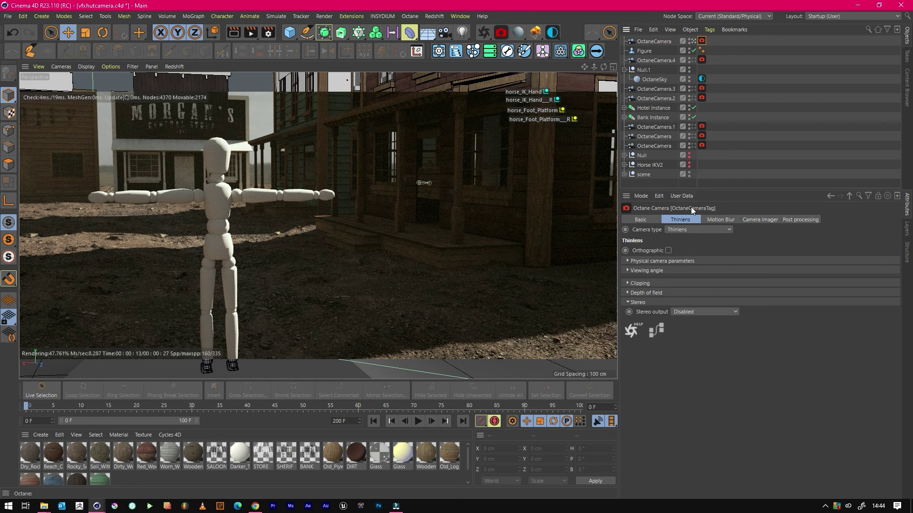
click(675, 270)
click(662, 261)
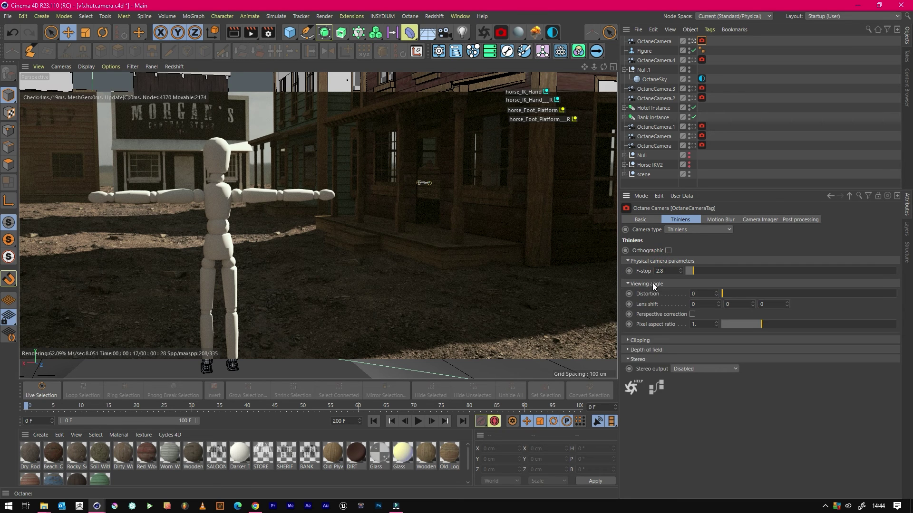
click(648, 339)
click(649, 373)
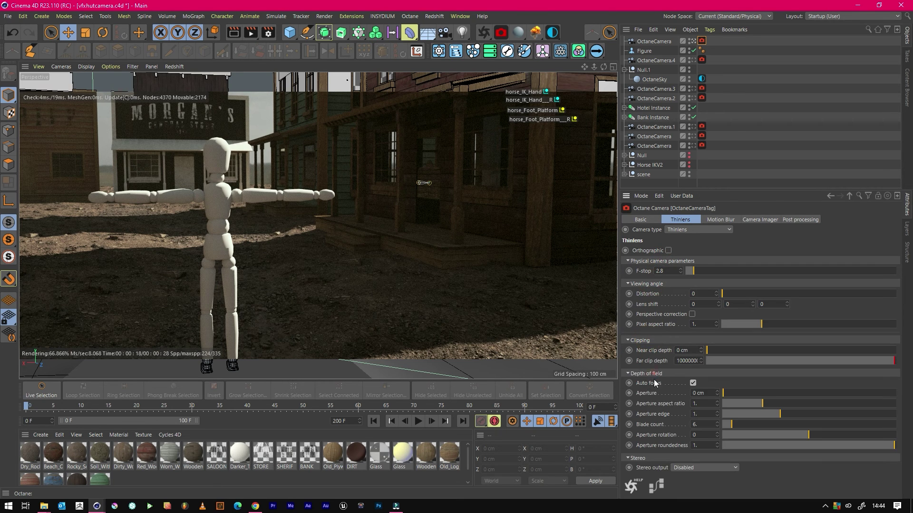
click(646, 458)
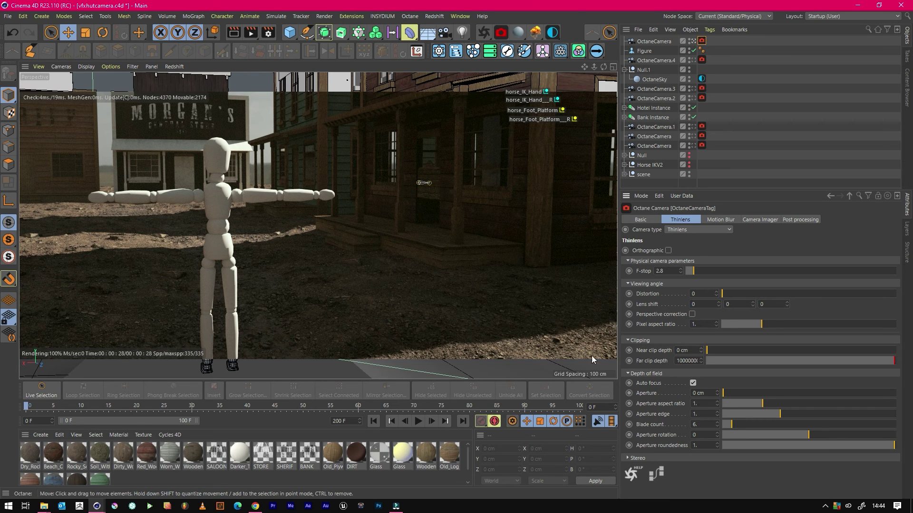
Turn off auto focus and set the F-stop to 2.8
click(693, 384)
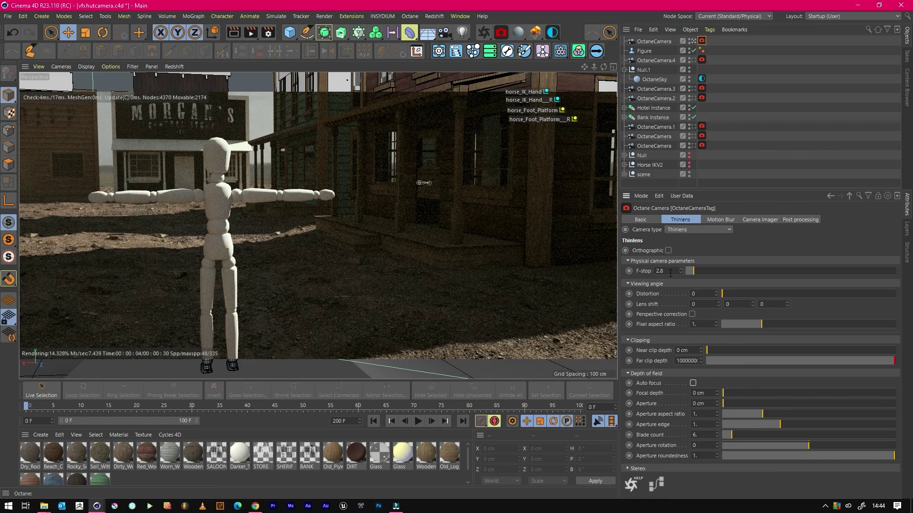
click(668, 271)
drag(697, 273, 688, 271)
click(670, 271)
text(1.4)
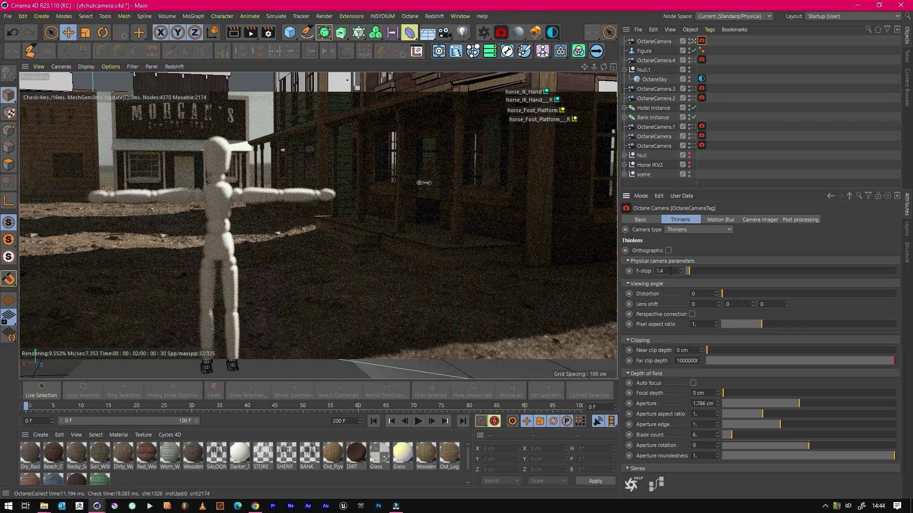
double_click(670, 271)
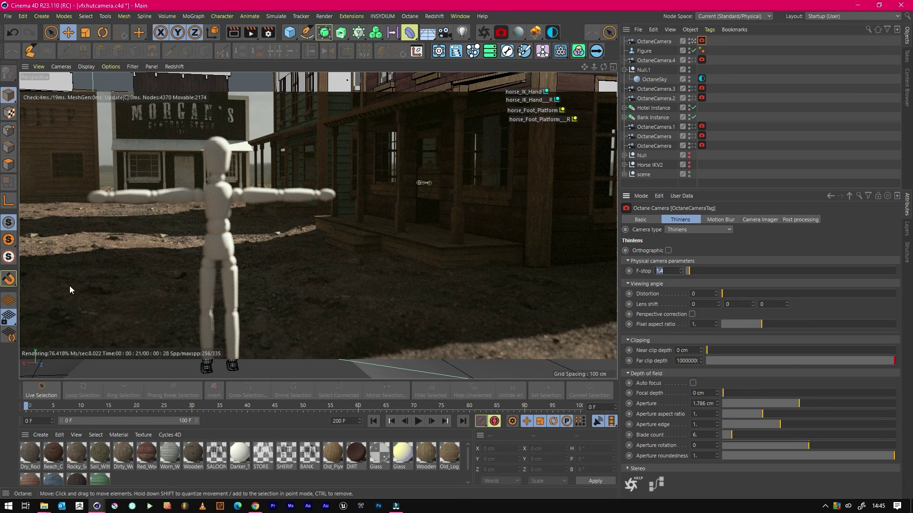
text(2.8)
key(Return)
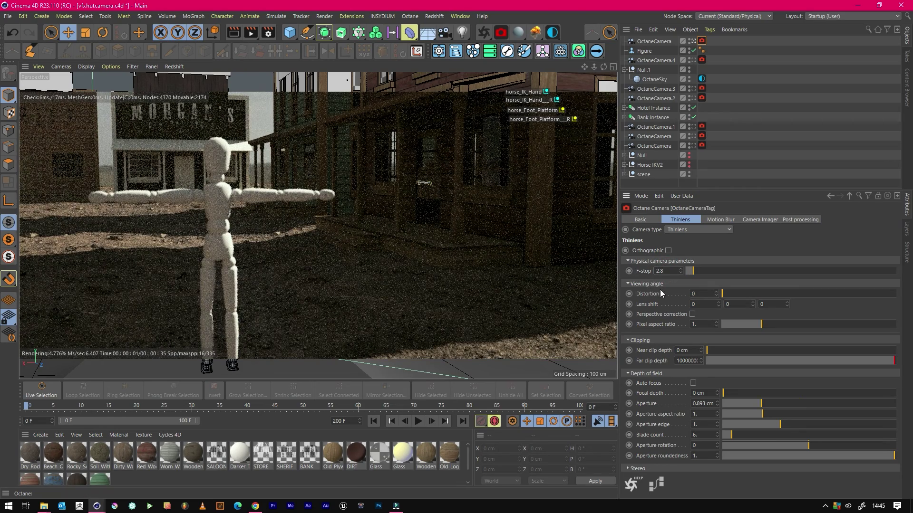
Lower the F-stop to 1.8, then set it to 1.4 for more blur
mouse_move(691, 274)
mouse_down()
mouse_move(703, 274)
mouse_move(689, 275)
mouse_up()
click(675, 273)
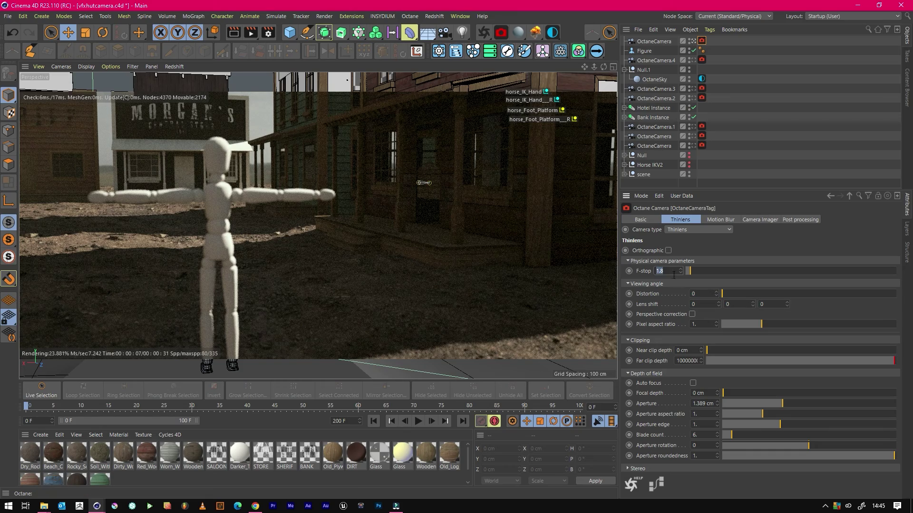
text(1.4)
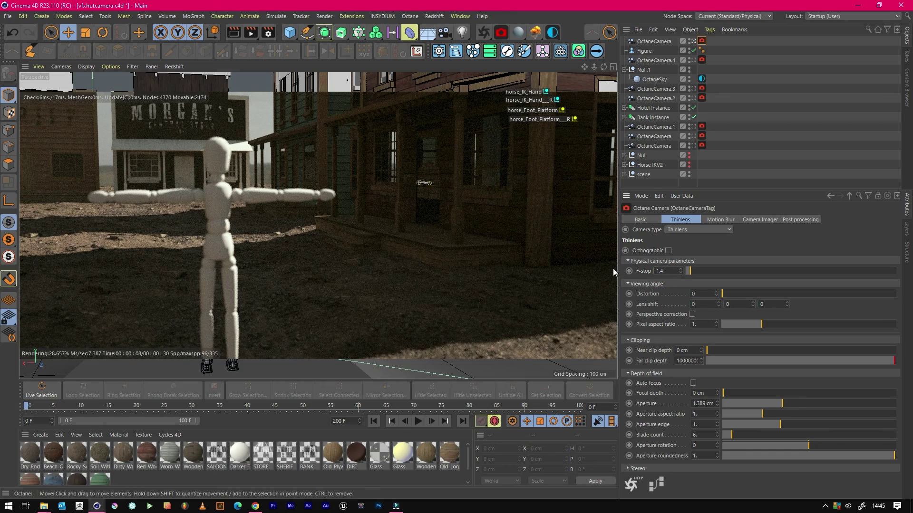
key(Return)
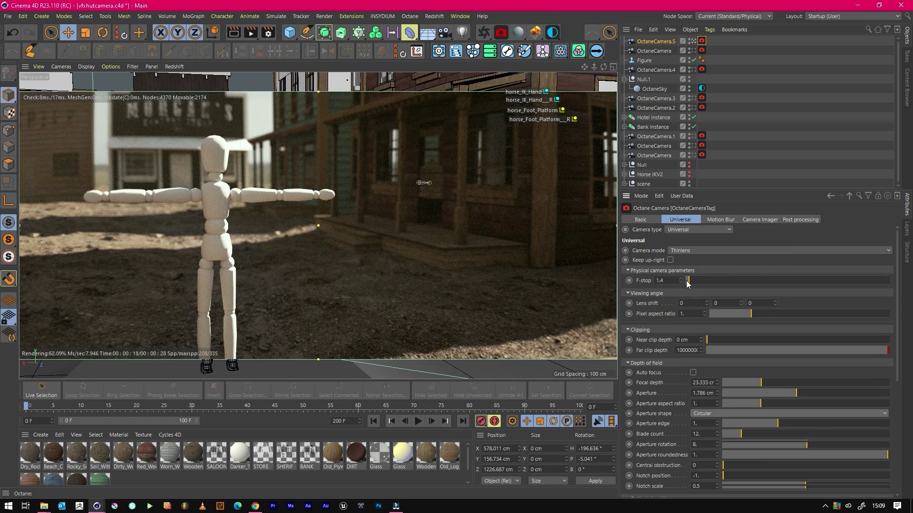
Reset the F-stop to 1.4 and add OctaneCamera.6 framing the wide street view
drag(686, 281, 677, 281)
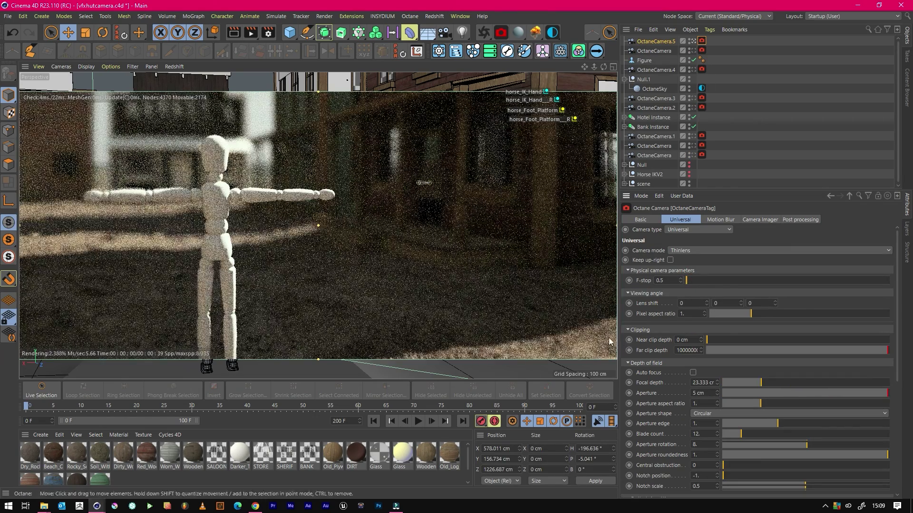
click(644, 280)
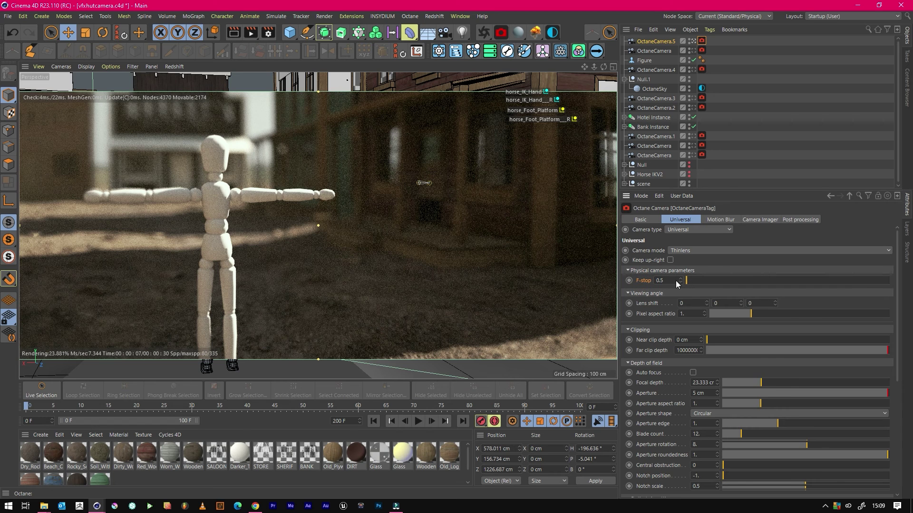
click(667, 280)
text(1.4)
key(Return)
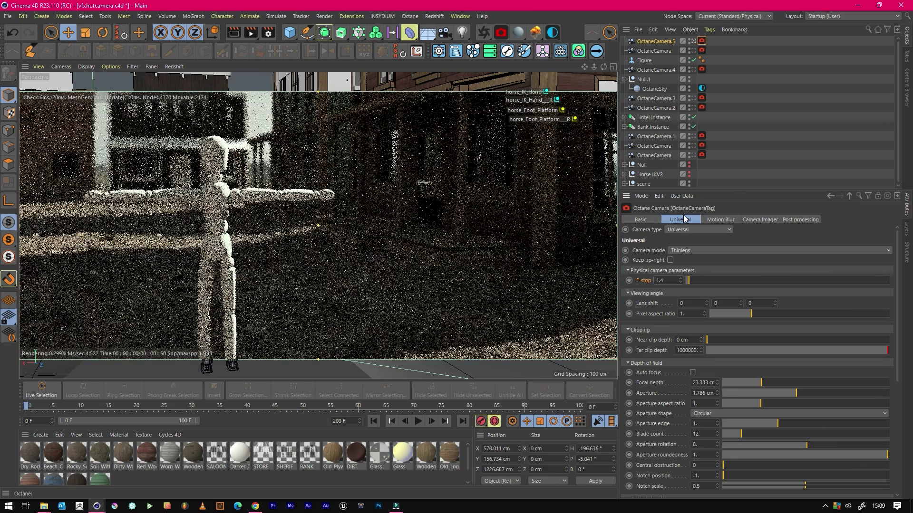
click(668, 281)
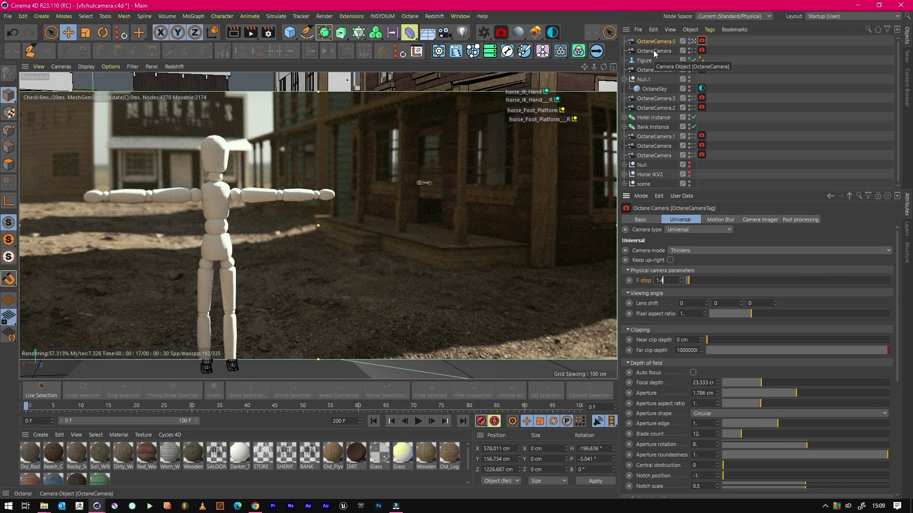
key(ctrl+z)
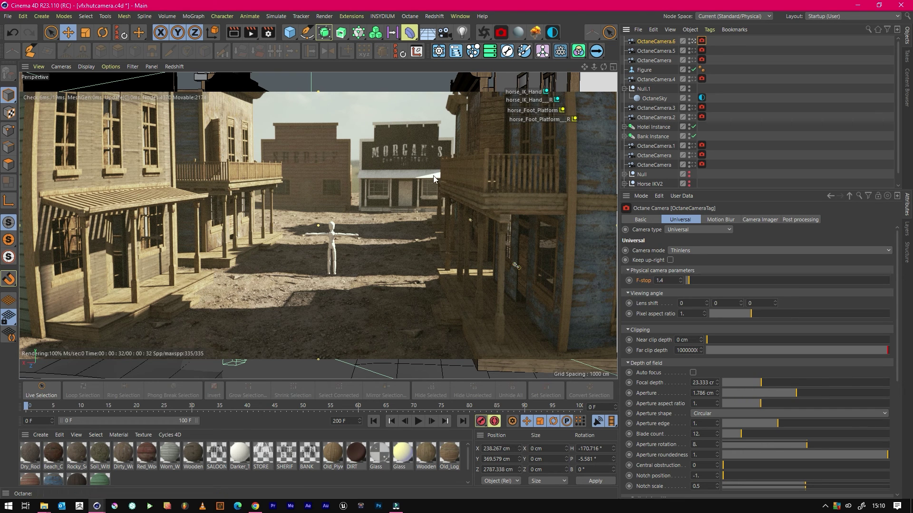
Drop the F-stop to 0.5, then set the Aperture to 12 cm for heavy background blur
drag(689, 281, 652, 278)
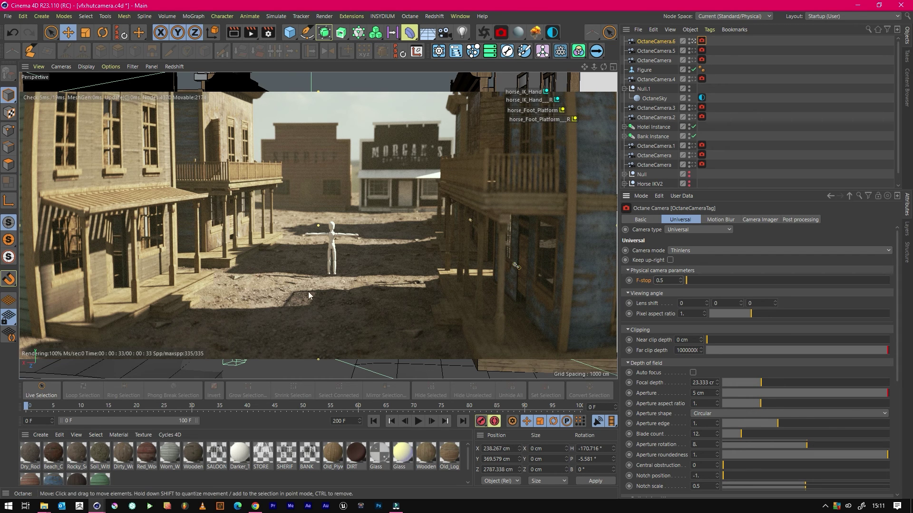
double_click(703, 393)
text(12)
key(Return)
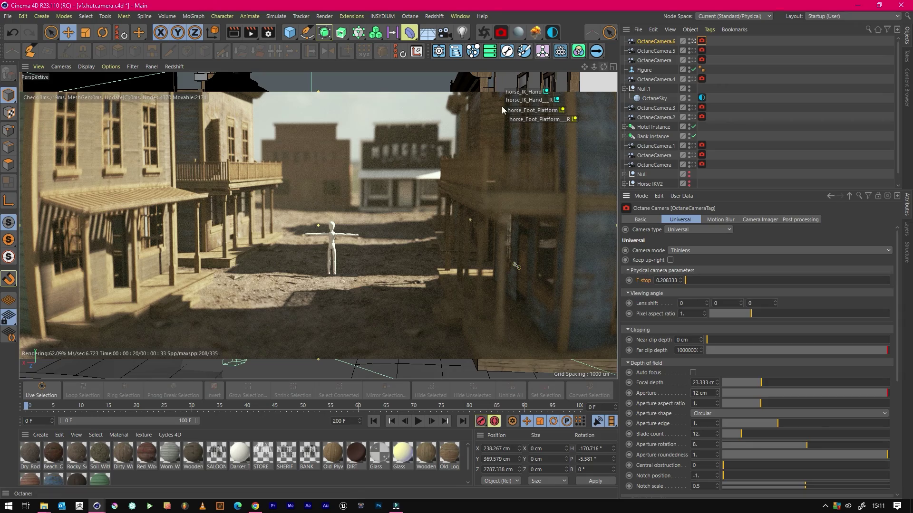
Orbit the camera higher and pan it behind the blue building, looking down at the mannequin
drag(603, 66, 571, 99)
mouse_move(583, 70)
mouse_down()
mouse_move(539, 131)
mouse_move(590, 70)
mouse_up()
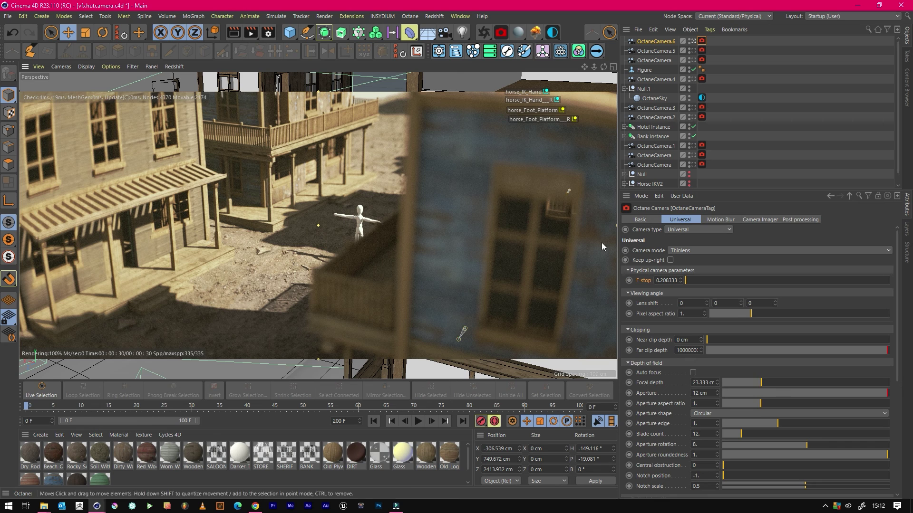
Select the F-stop field in the Thinlens settings of OctaneCamera.5
click(666, 280)
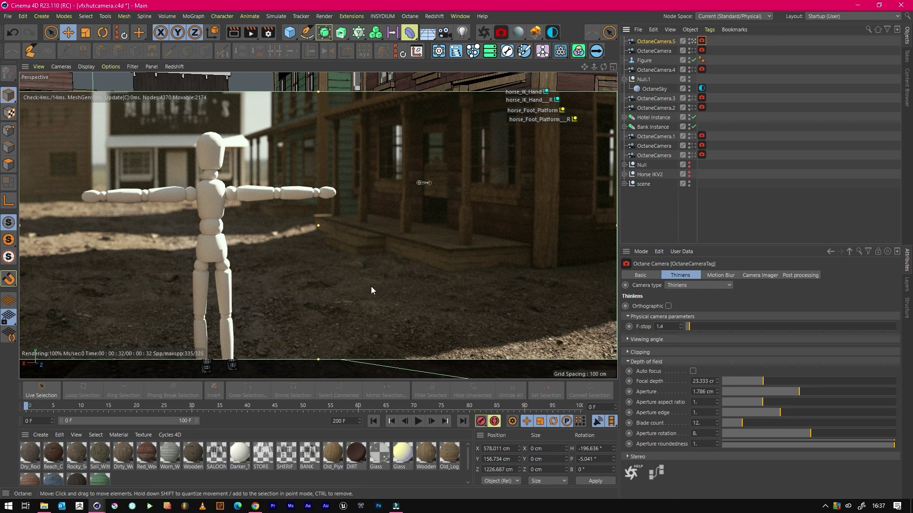
Duplicate OctaneCamera.5 with copy and paste to create OctaneCamera.6
click(647, 43)
key(ctrl+c)
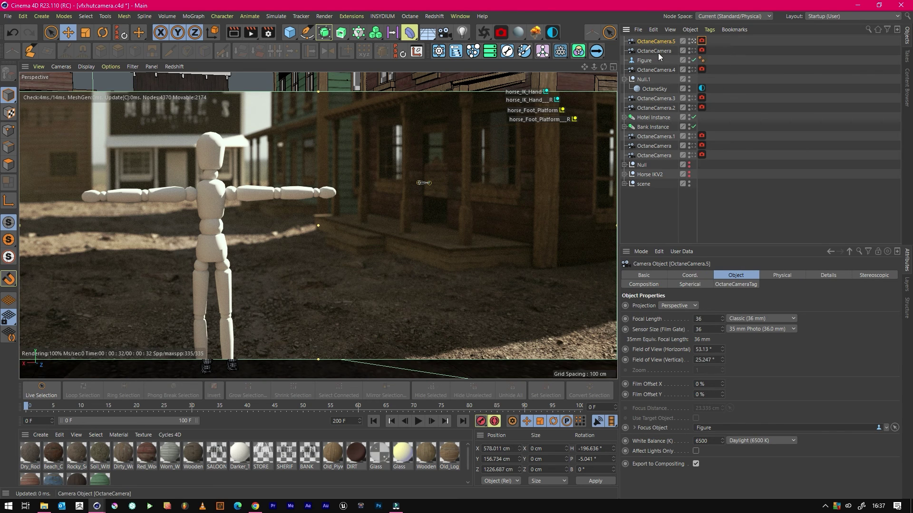
key(ctrl+v)
Look through OctaneCamera.6, set its focal length to 50 mm, and reframe the mannequin closer
click(692, 41)
click(706, 318)
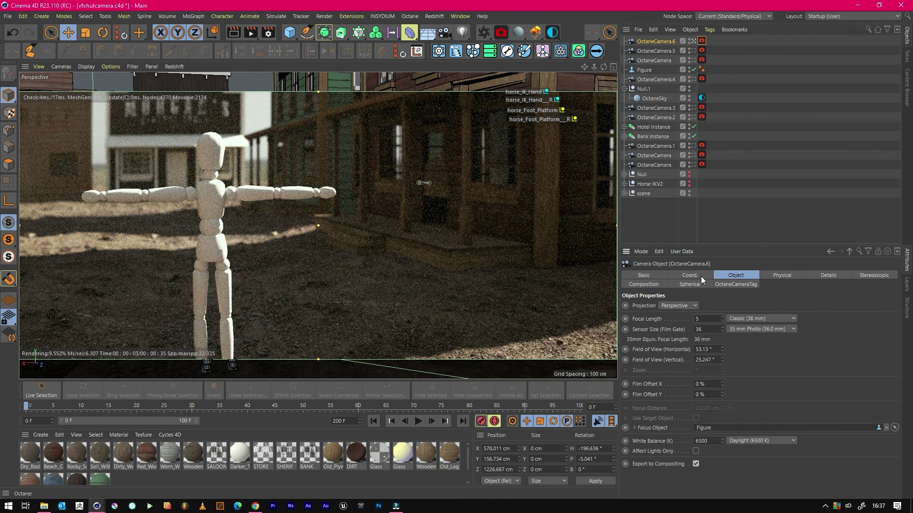
key(Return)
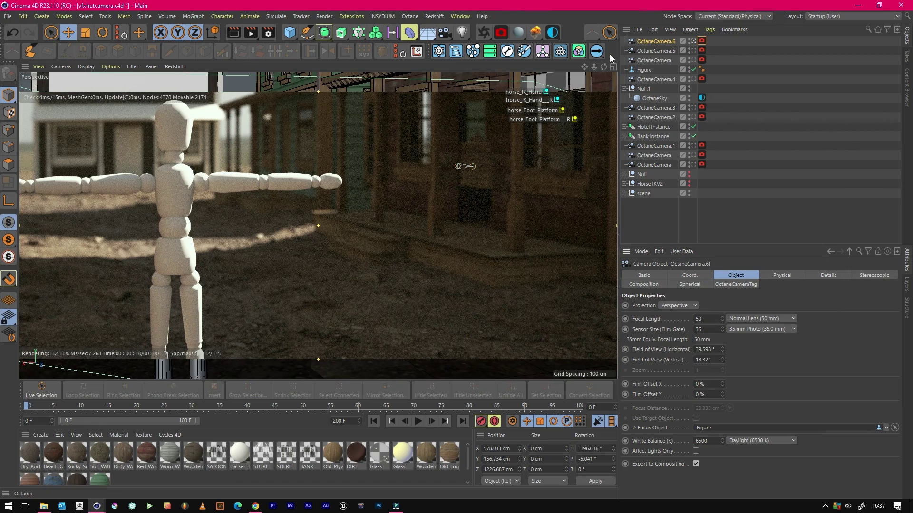
drag(603, 67, 582, 66)
alt+middle_drag(340, 195, 390, 186)
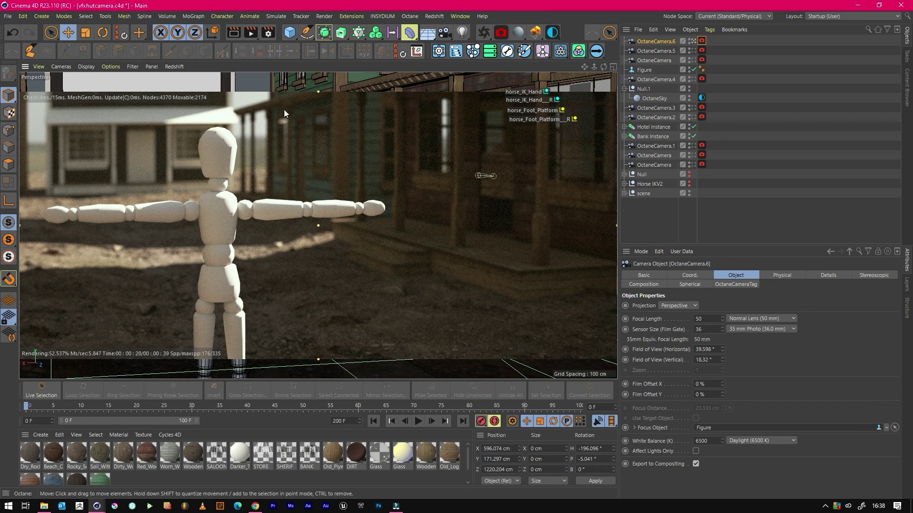
Dolly the view in closer toward the mannequin
scroll(209, 156, up, 5)
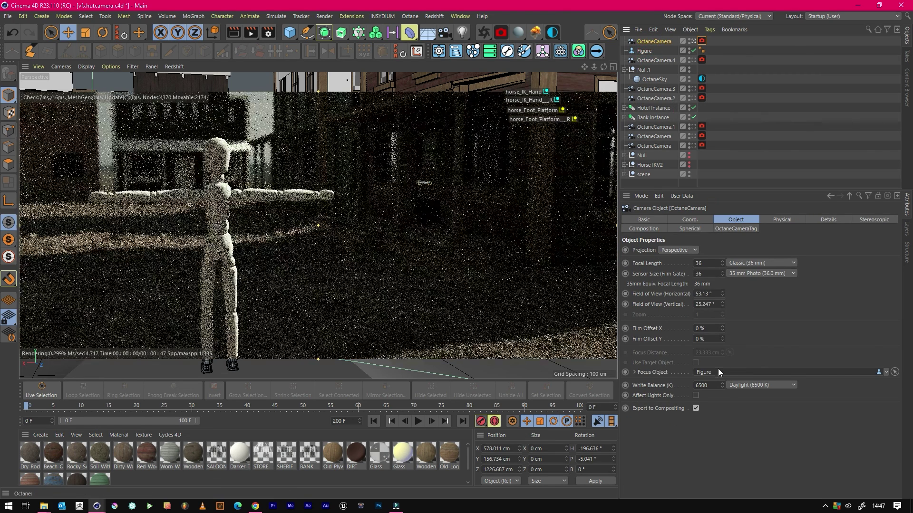
In the Octane tag's Thinlens settings, try aperture aspect ratio 1.8, then set it to 2.2
click(738, 228)
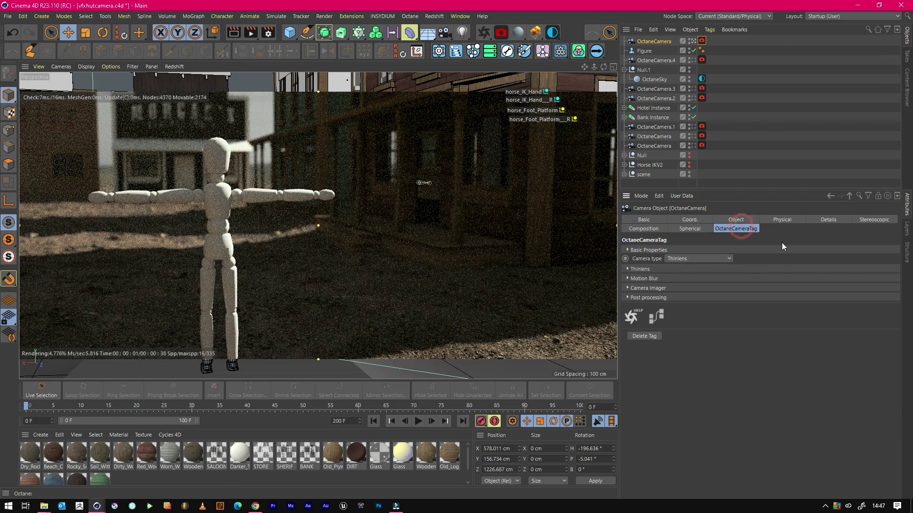
click(701, 41)
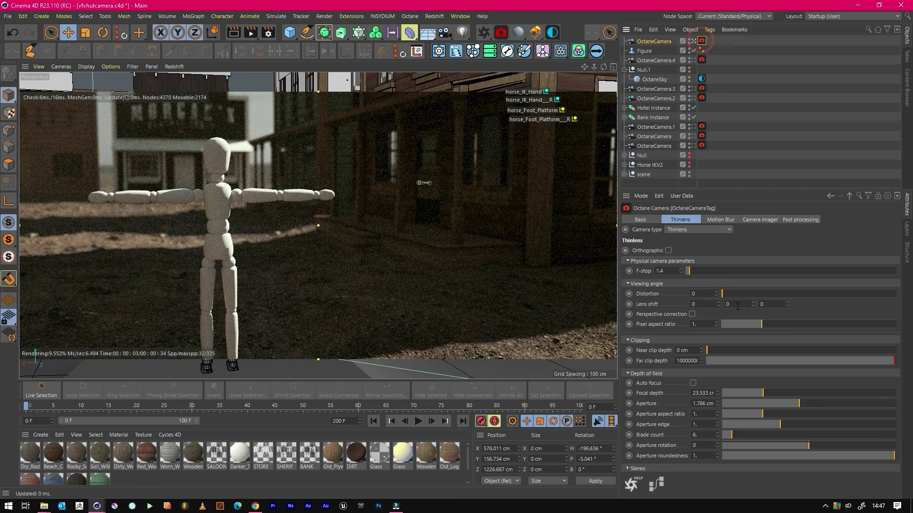
click(649, 413)
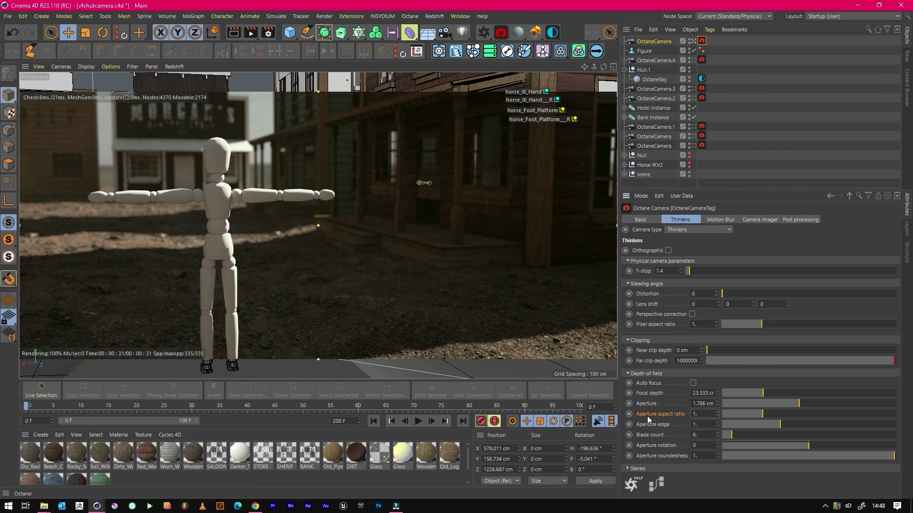
key(BackSpace)
key(Return)
text(.8)
key(Return)
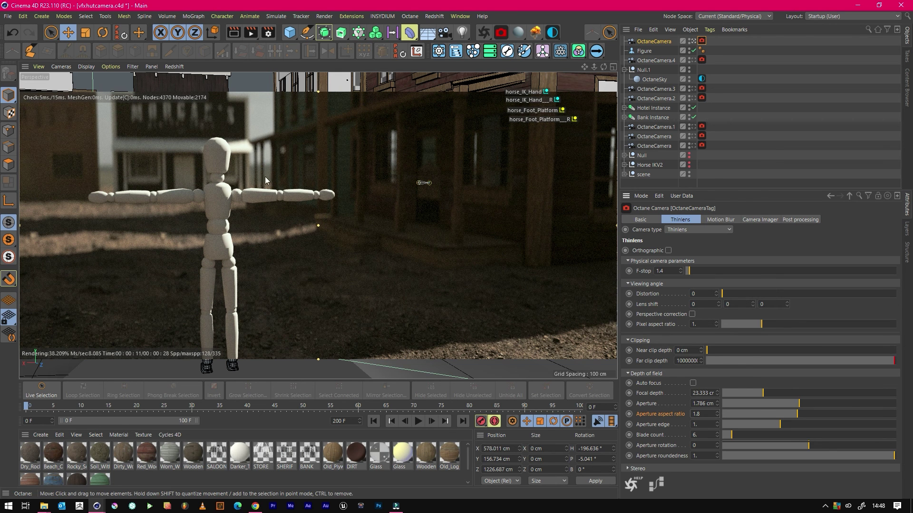
click(703, 414)
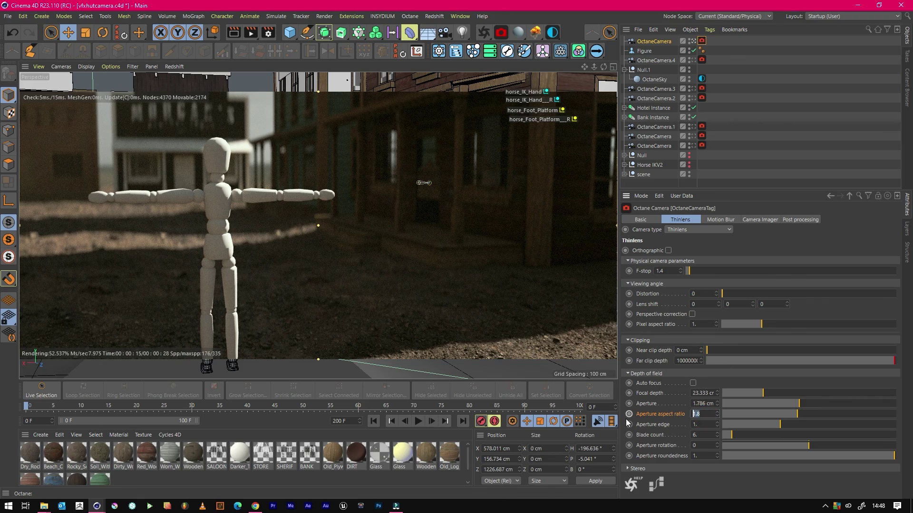
text(2.2)
key(Return)
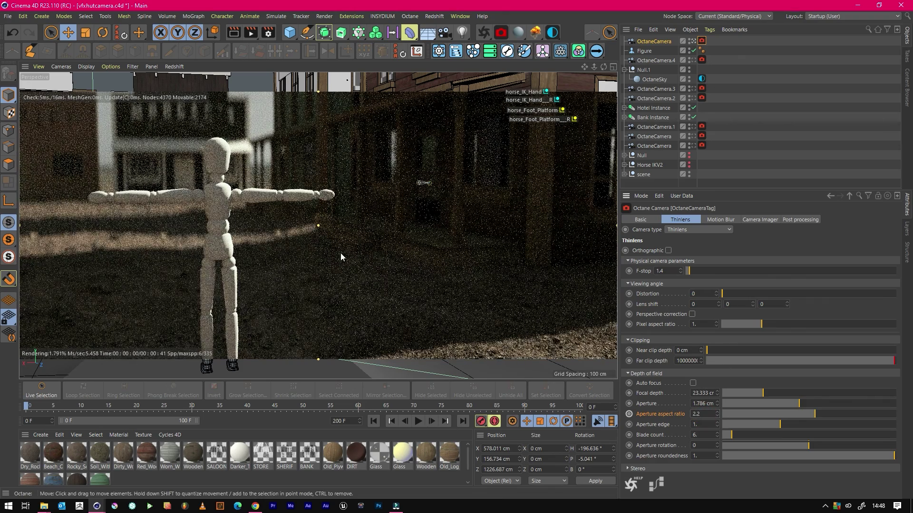
In Camera Imager, raise exposure to about 0.5 and lower highlight compression to about 0.78
click(759, 220)
drag(815, 293, 824, 293)
drag(890, 303, 853, 303)
click(681, 220)
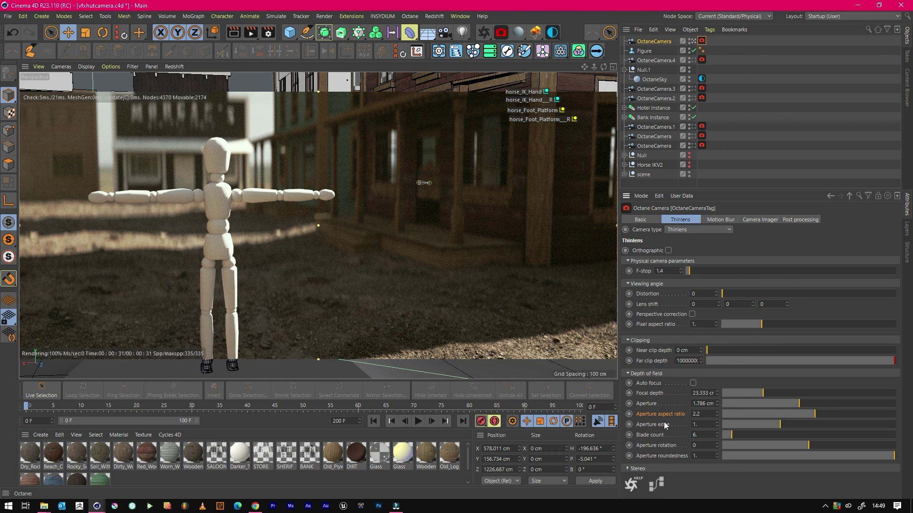
drag(782, 426, 895, 427)
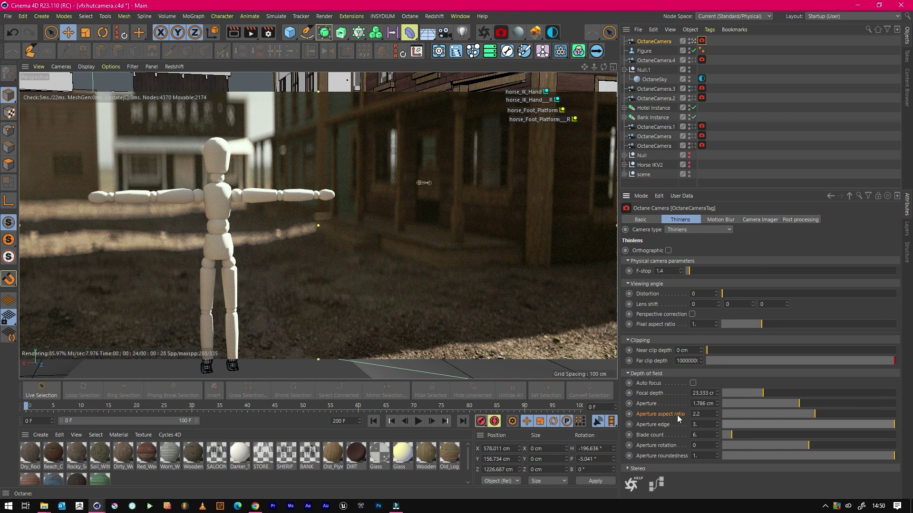
click(712, 427)
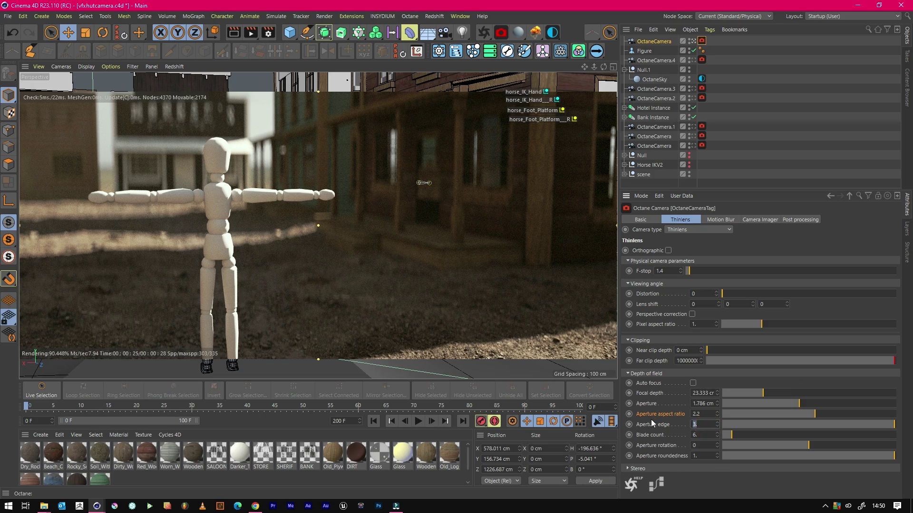
text(1)
key(Return)
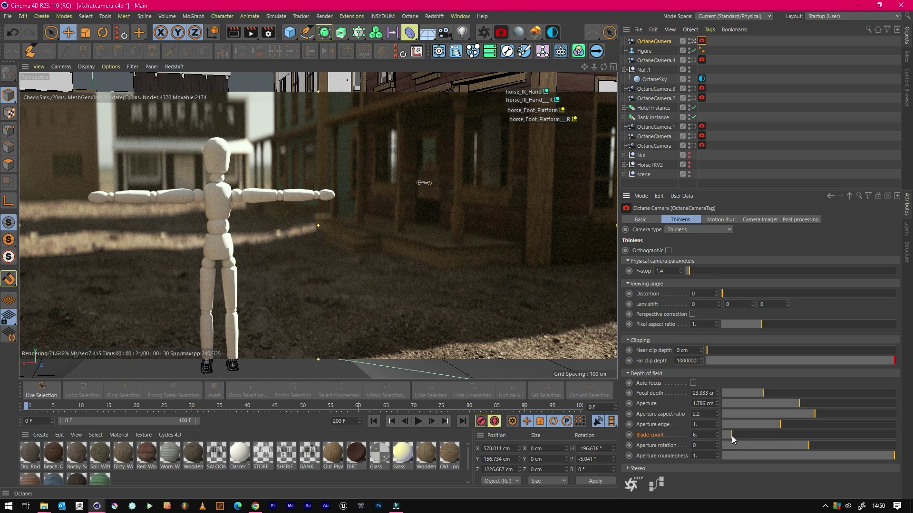
Set 12 aperture blades and aperture rotation 8, and return aperture roundedness to 1 after testing 0
drag(732, 436, 740, 436)
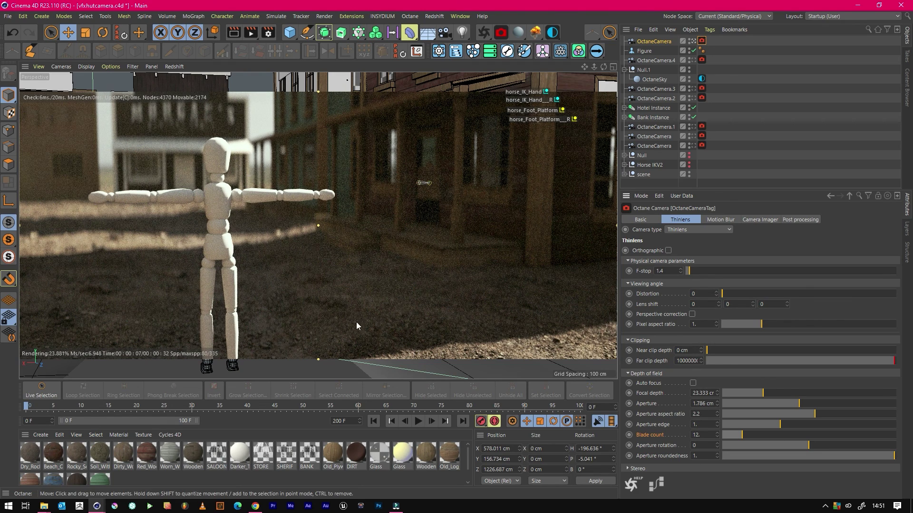
click(780, 445)
click(781, 446)
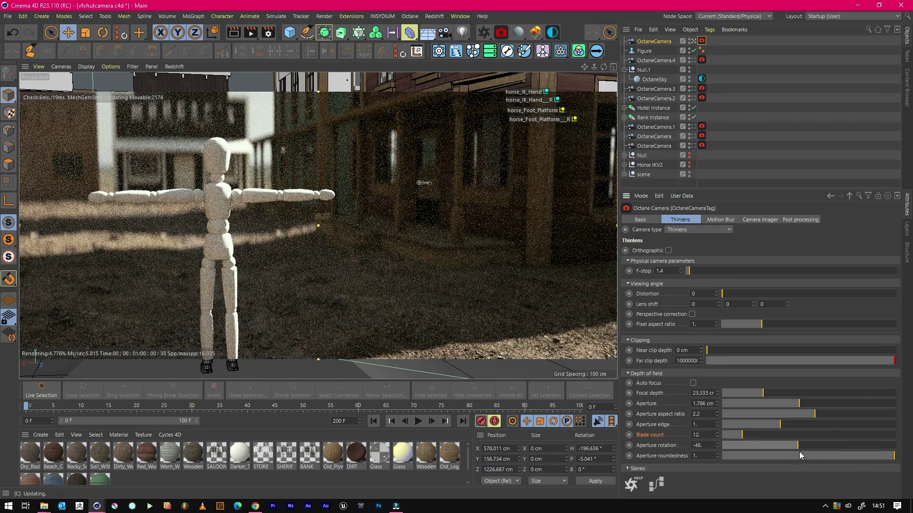
click(810, 449)
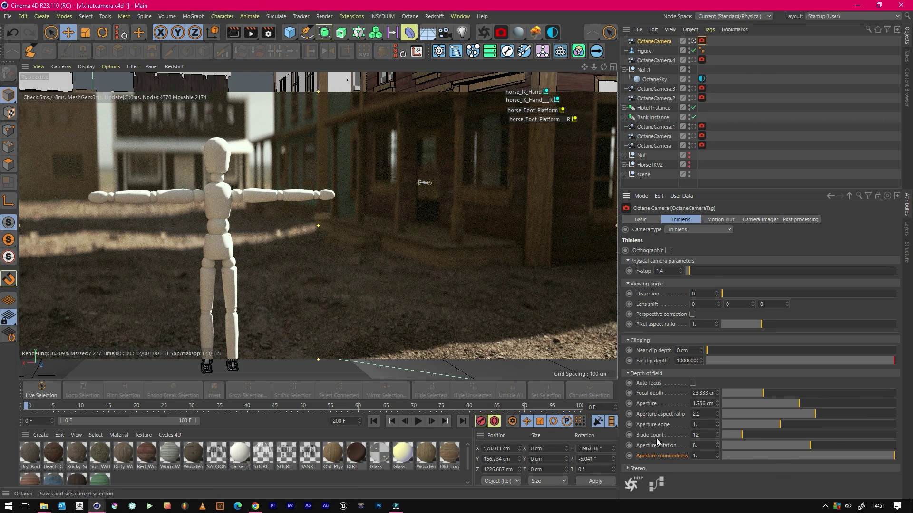
drag(747, 455, 699, 457)
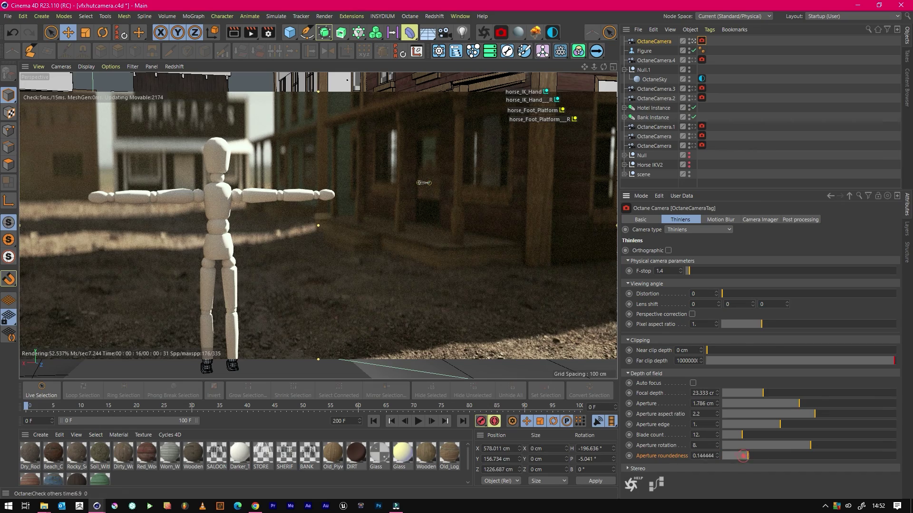
drag(743, 456, 859, 450)
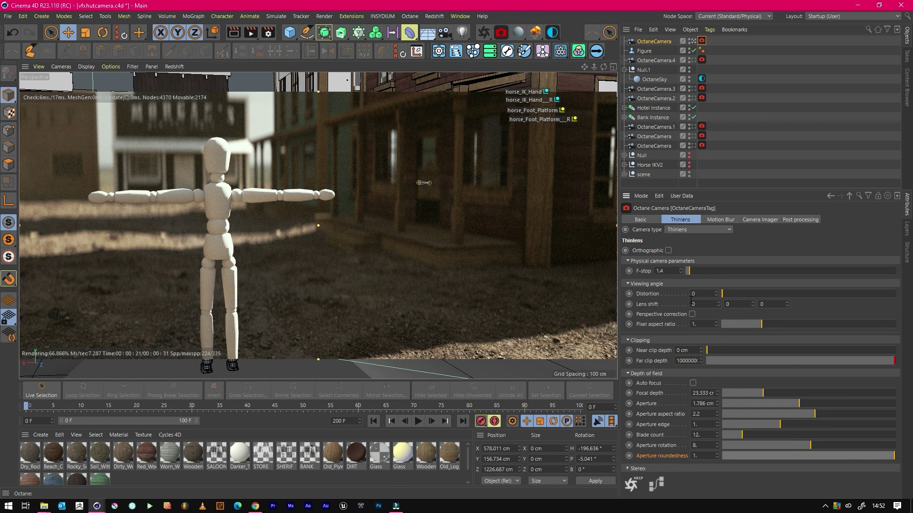
Raise lens distortion to 1, and stretch the pixel aspect ratio before returning it to 1
drag(723, 291, 872, 300)
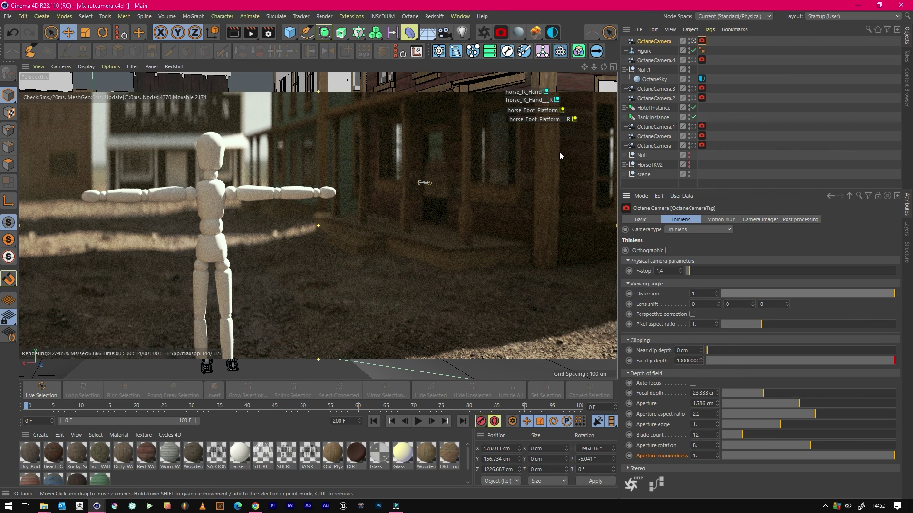
click(735, 293)
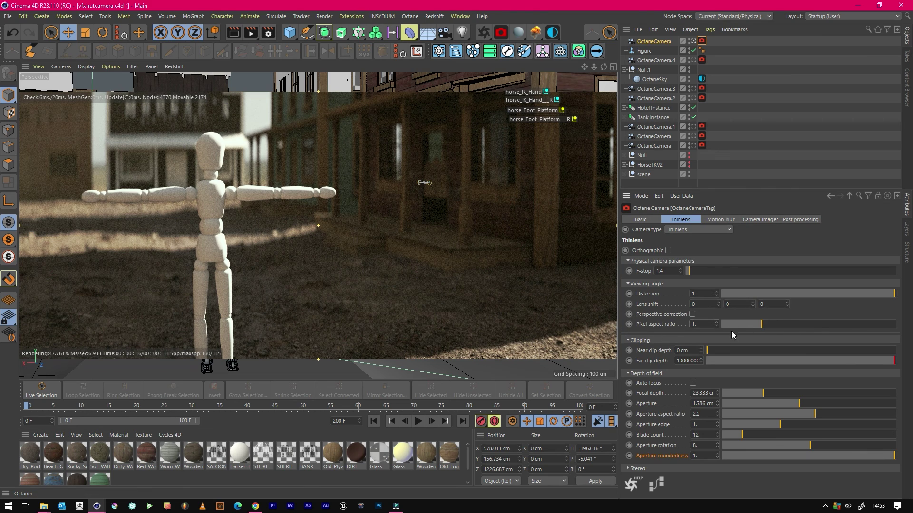
drag(765, 323, 771, 321)
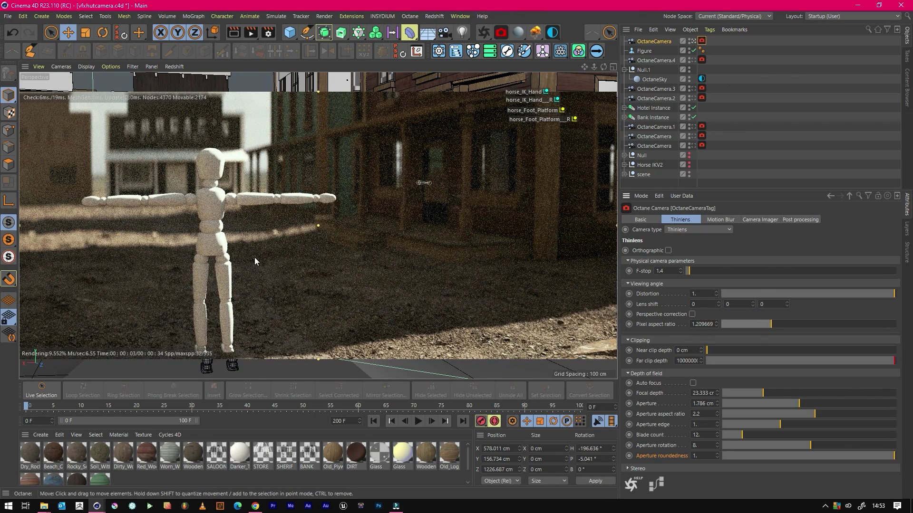
drag(770, 324, 762, 325)
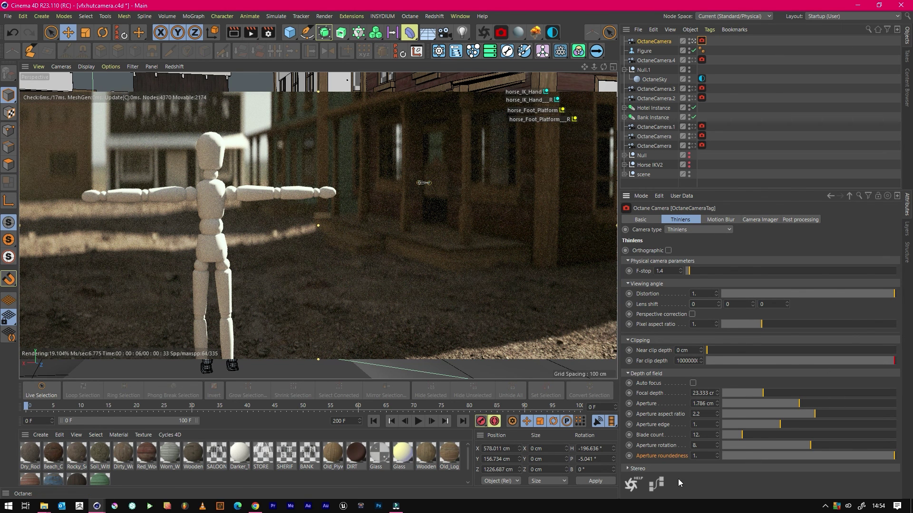
Create a new Octane camera and set its camera tag's camera type to Universal
click(656, 484)
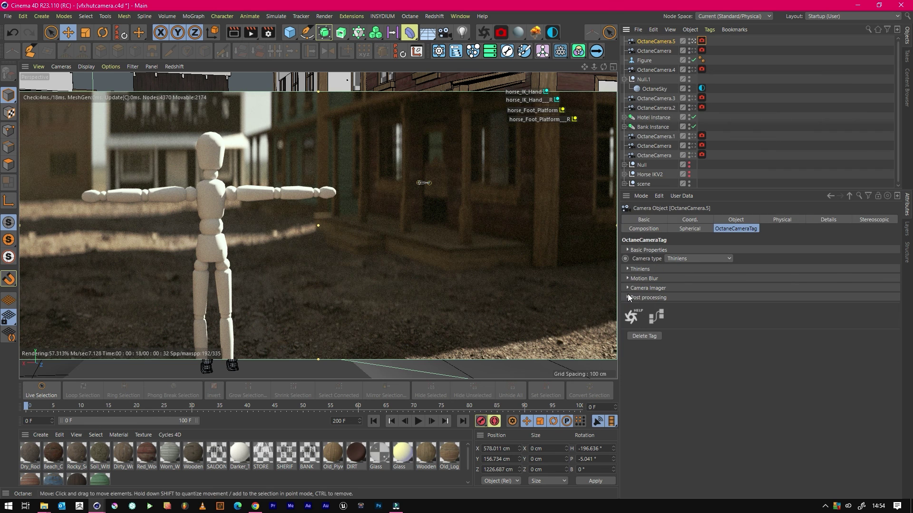
click(702, 41)
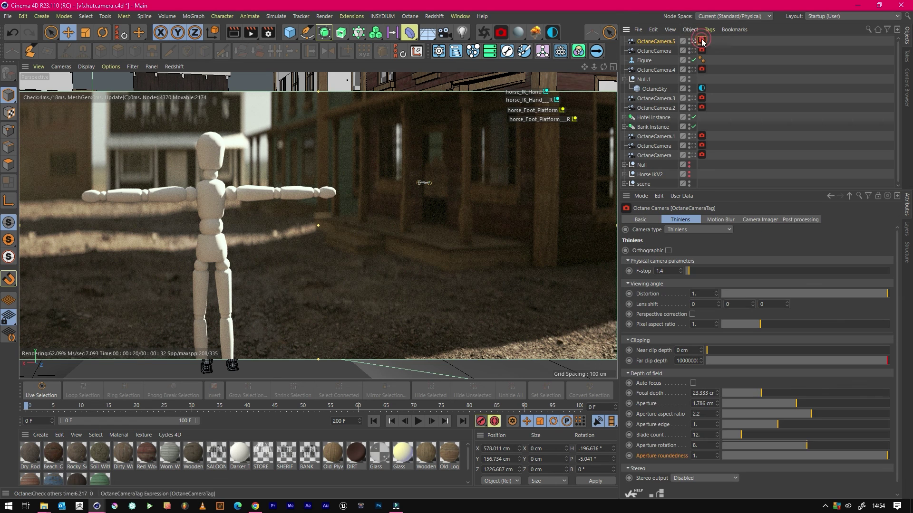
click(703, 230)
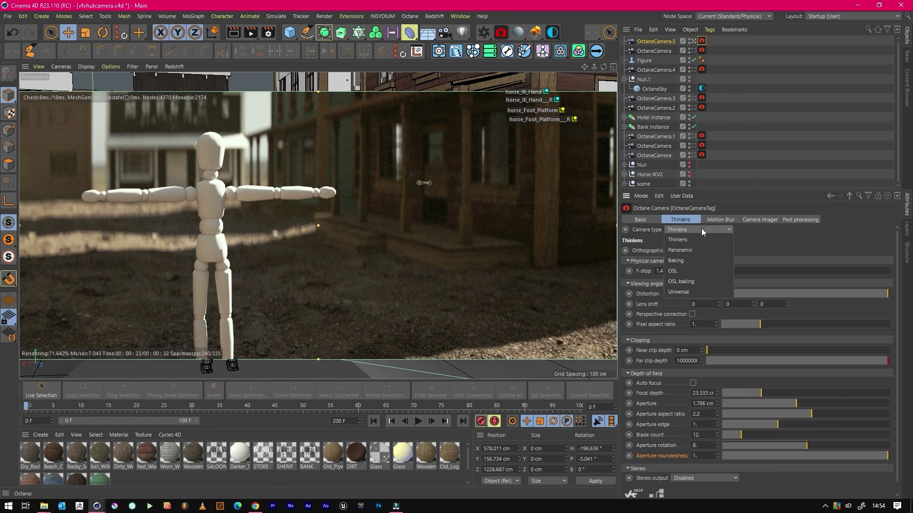
click(685, 291)
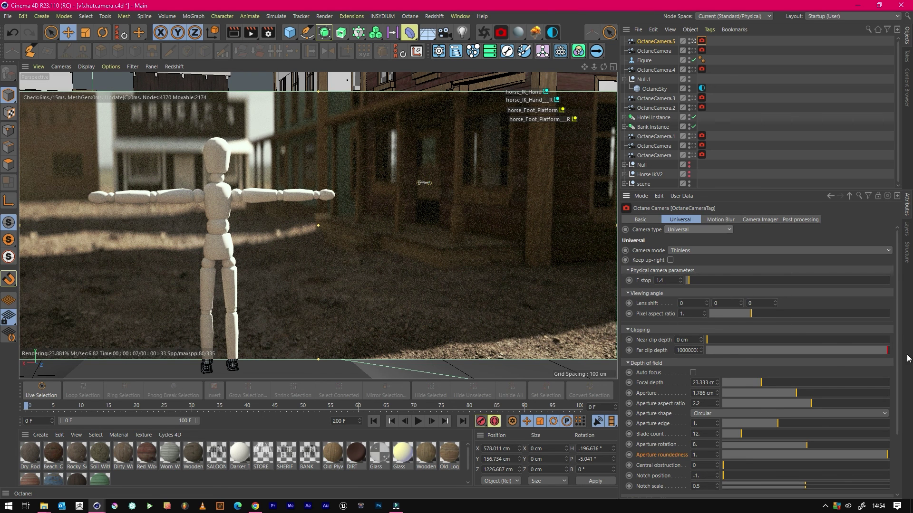
scroll(859, 336, down, 3)
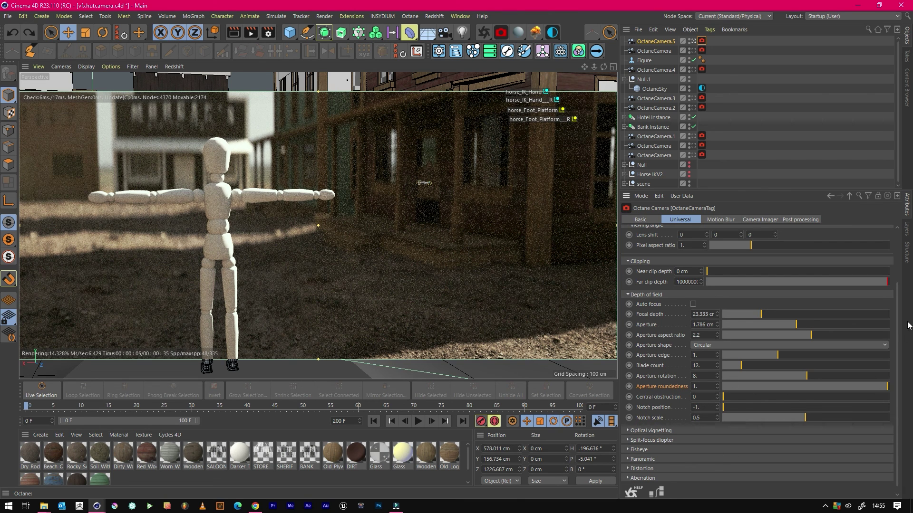
drag(897, 319, 896, 322)
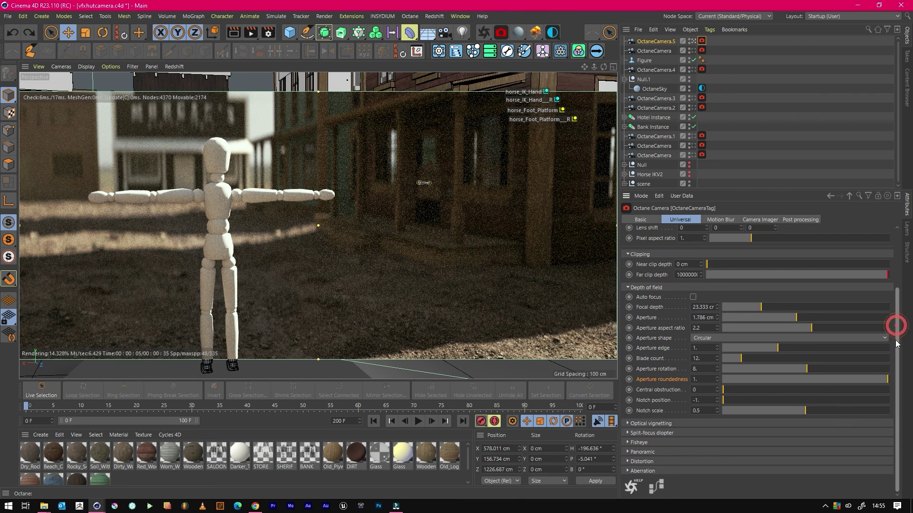
Expand Optical vignetting and set its Distance to -0.45157, darkening all but the mannequin's arm
click(656, 423)
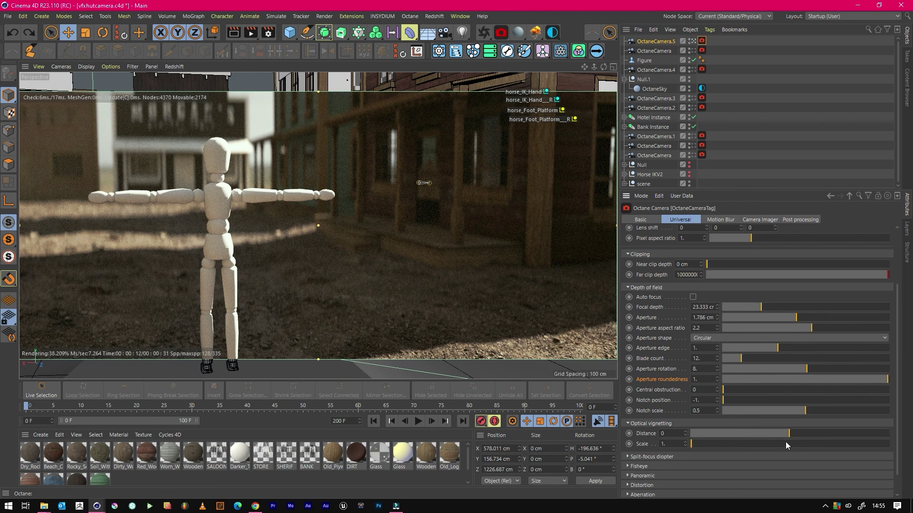
drag(788, 434, 759, 434)
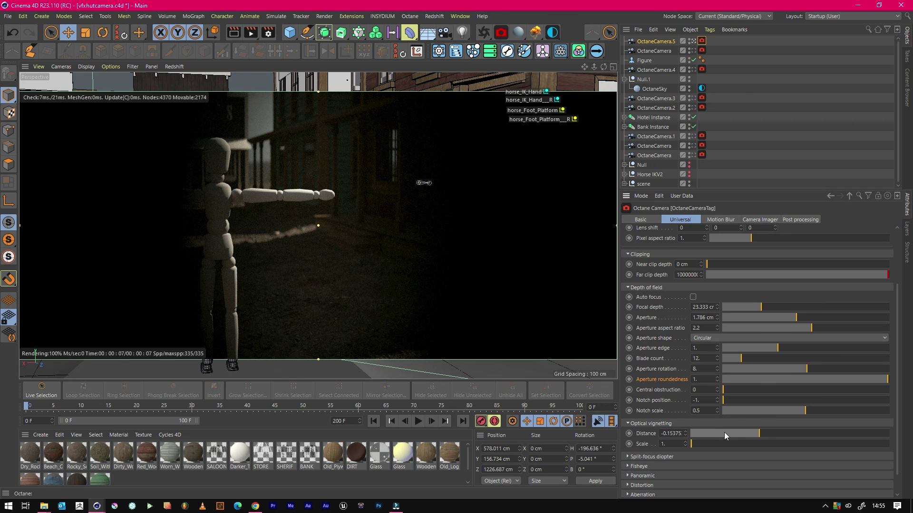
drag(758, 433, 780, 428)
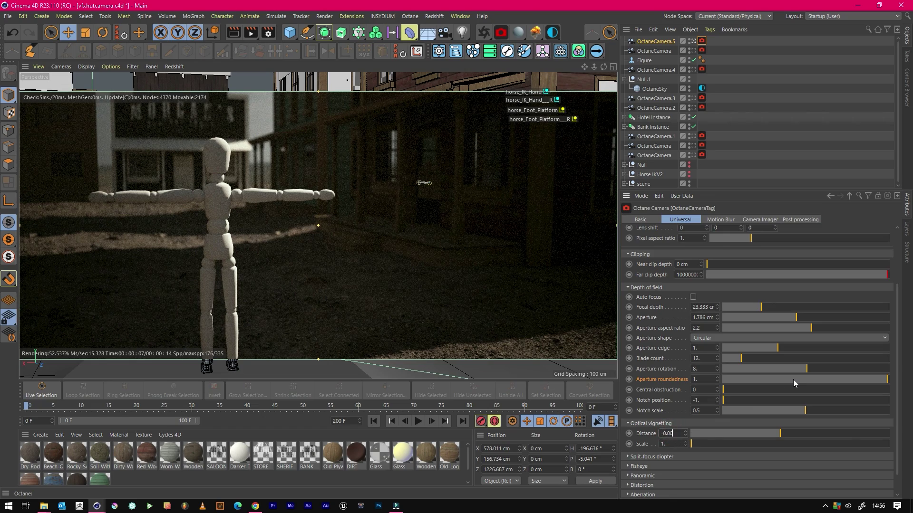
text(5)
key(Return)
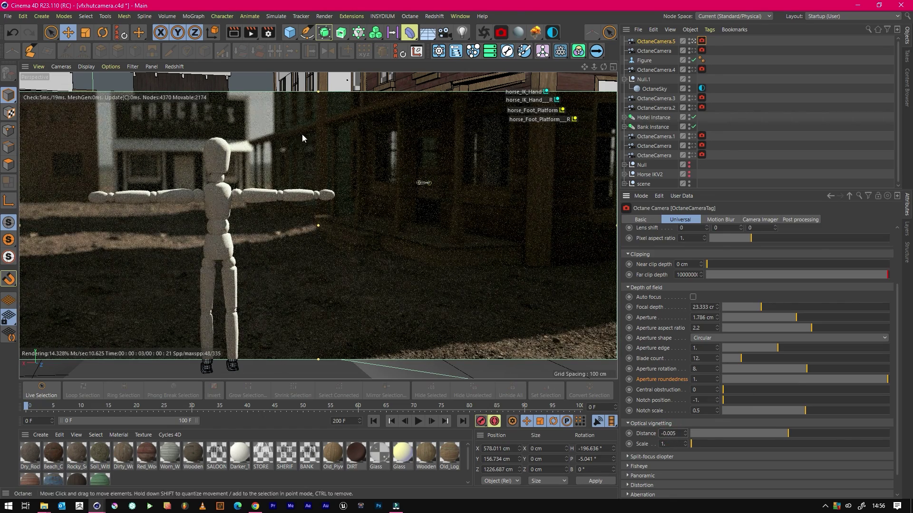
click(700, 433)
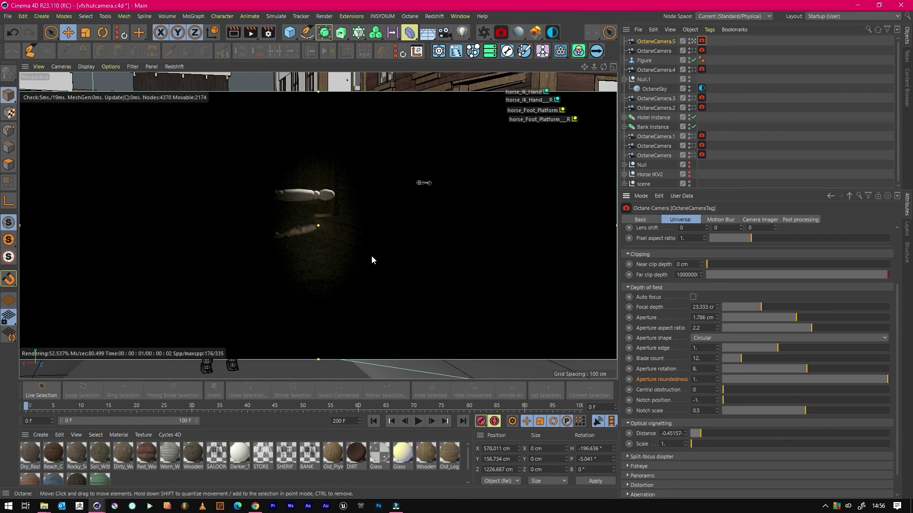
Set the aperture aspect ratio to 1, then restore it to 2.2
click(708, 327)
text(1)
key(Return)
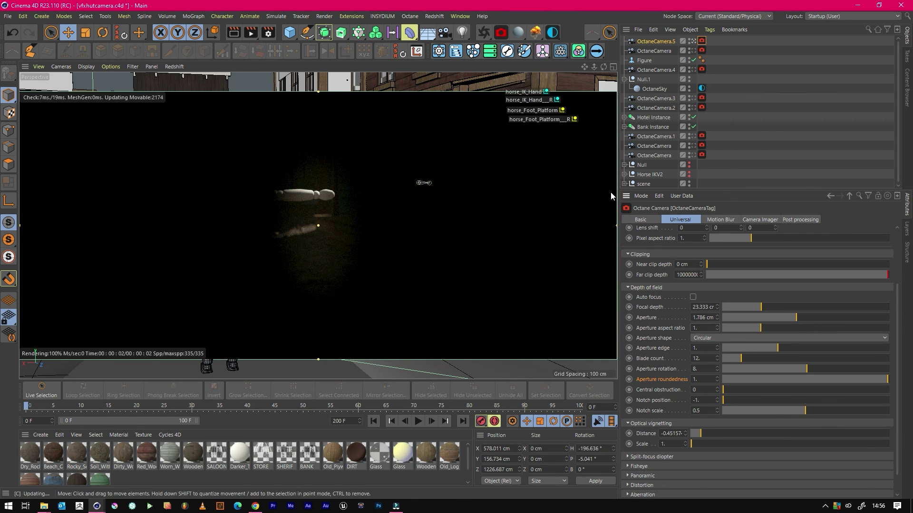
click(702, 329)
text(2.2)
key(Return)
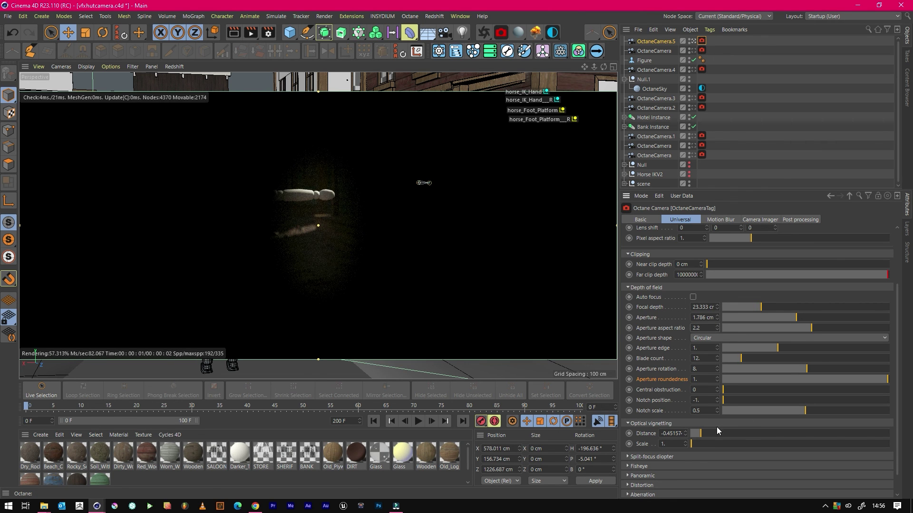
Set optical vignetting Distance to 0.005 and Scale to 1.5
drag(701, 434, 801, 432)
drag(691, 444, 717, 445)
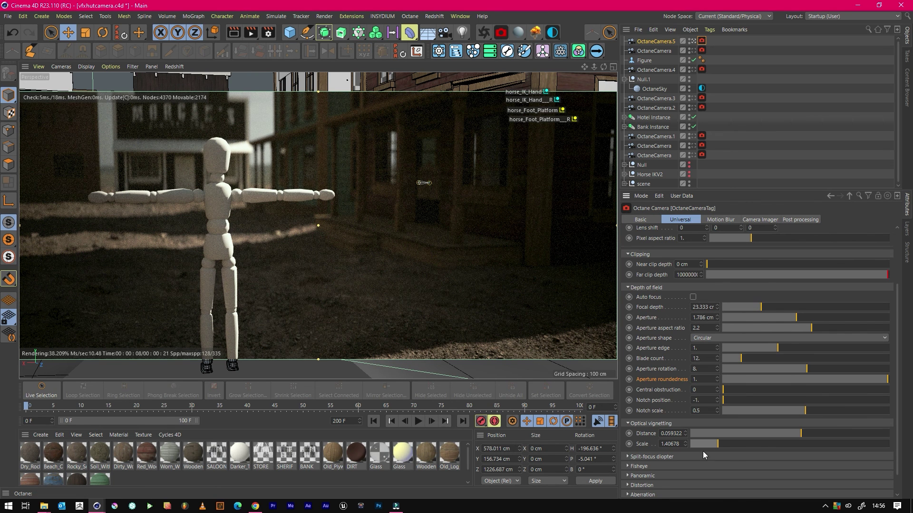
double_click(668, 434)
text(0.005)
key(Return)
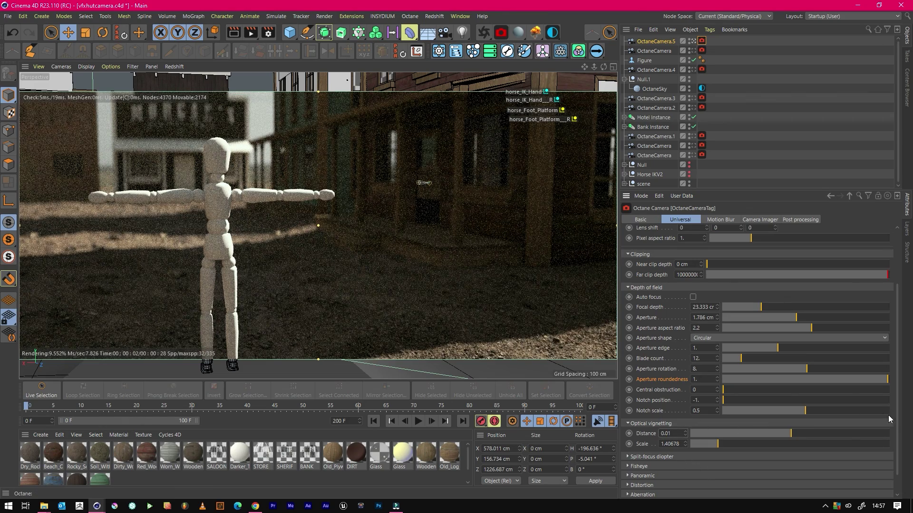
double_click(670, 444)
text(1.5)
key(Return)
scroll(673, 443, down, 2)
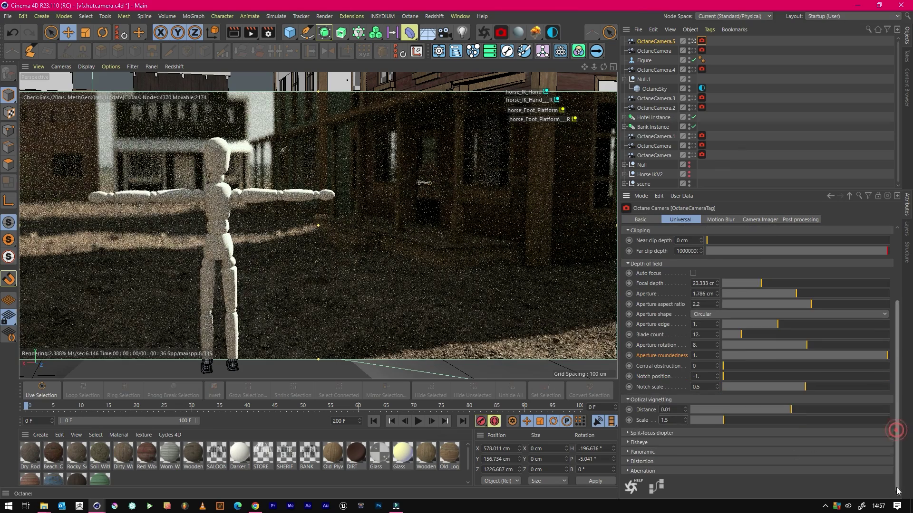
Expand the Split-focus diopter settings and turn the diopter off
click(653, 433)
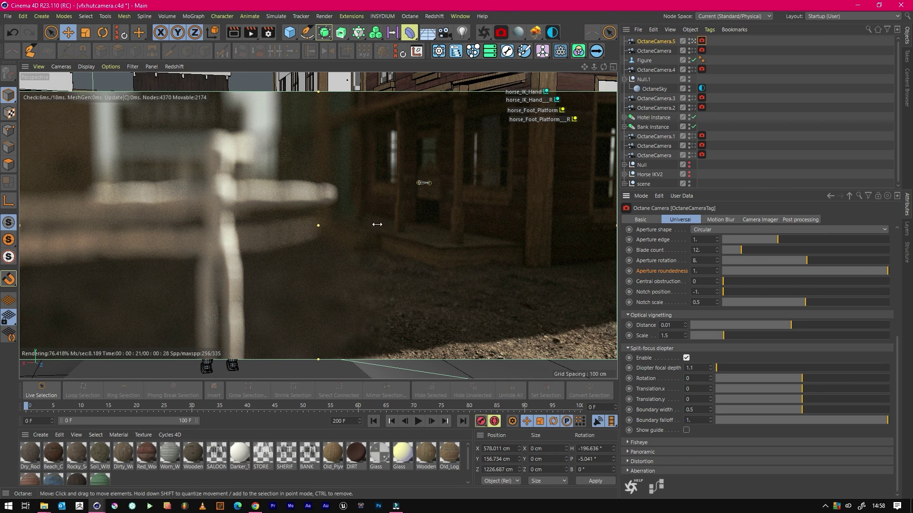
click(686, 358)
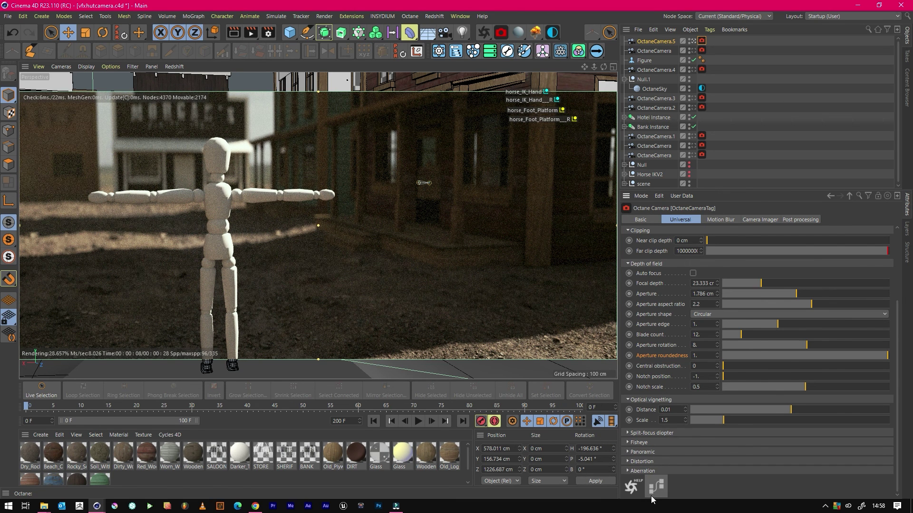
Expand Distortion, set spherical distortion to 0.25, and add some barrel distortion
click(642, 462)
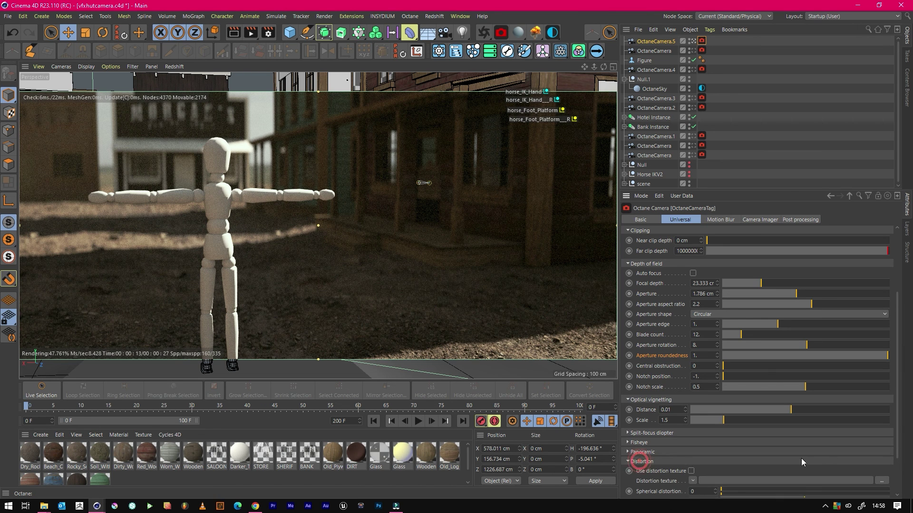
scroll(885, 457, down, 3)
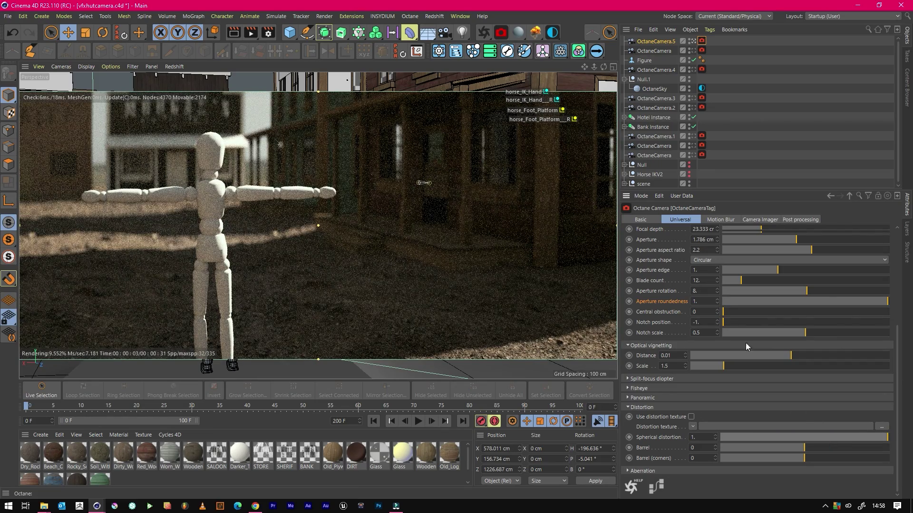
drag(845, 438, 720, 438)
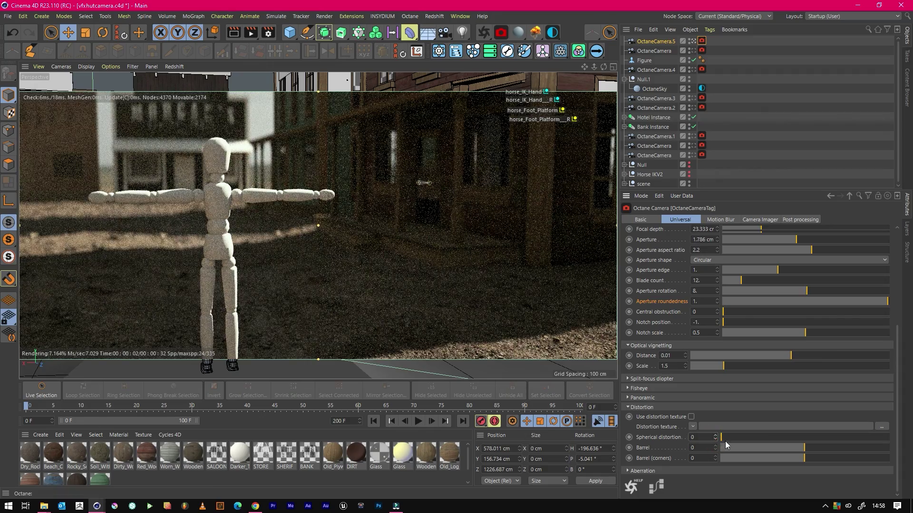
mouse_move(749, 436)
mouse_down()
mouse_move(782, 436)
mouse_move(686, 427)
mouse_move(889, 410)
mouse_move(748, 427)
mouse_move(790, 442)
mouse_move(736, 443)
mouse_up()
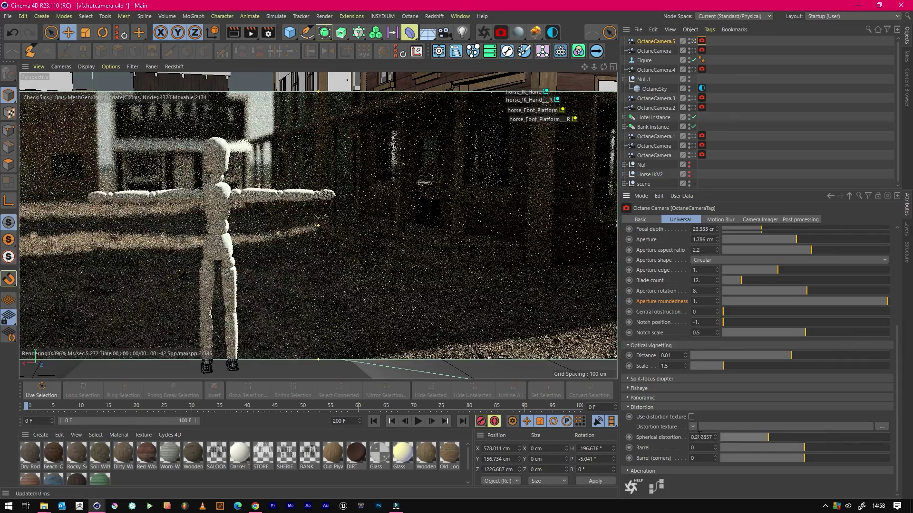
double_click(695, 437)
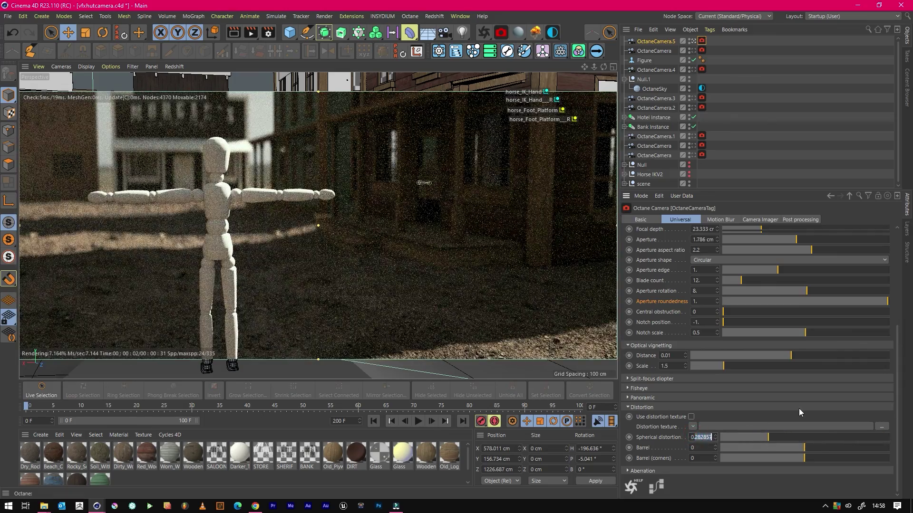
text(0.25)
key(Return)
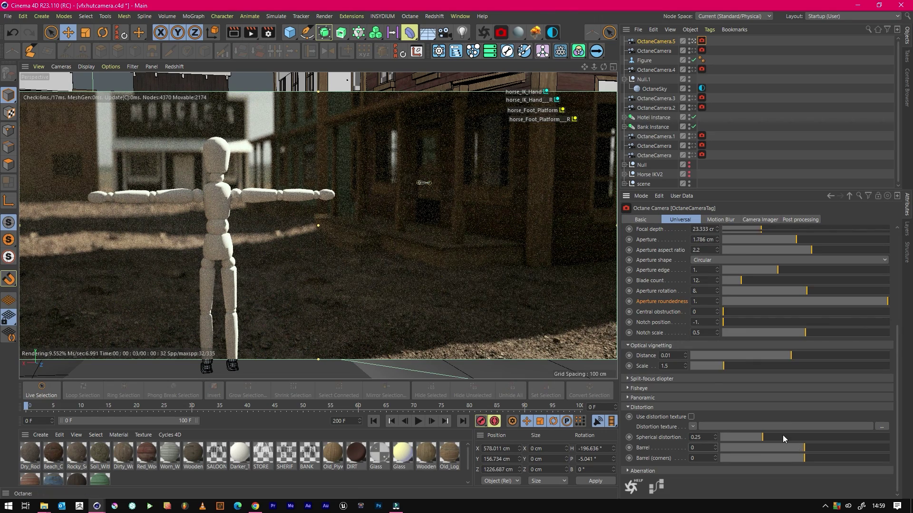
drag(804, 448, 838, 447)
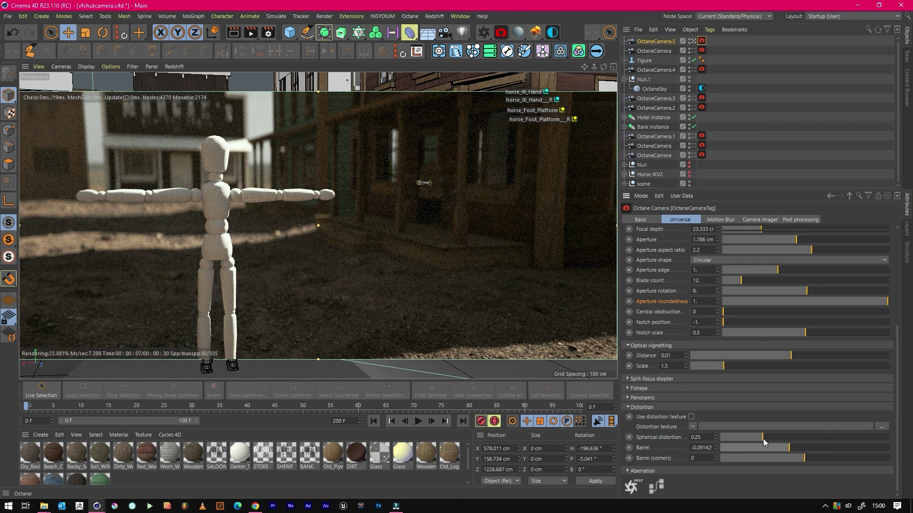
Set the Universal camera's barrel distortion to -0.13714
drag(701, 450, 790, 457)
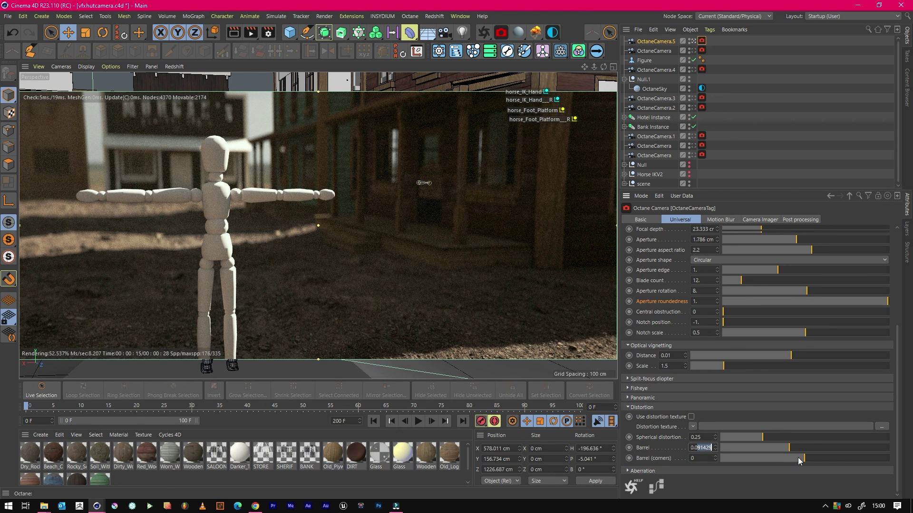
click(783, 447)
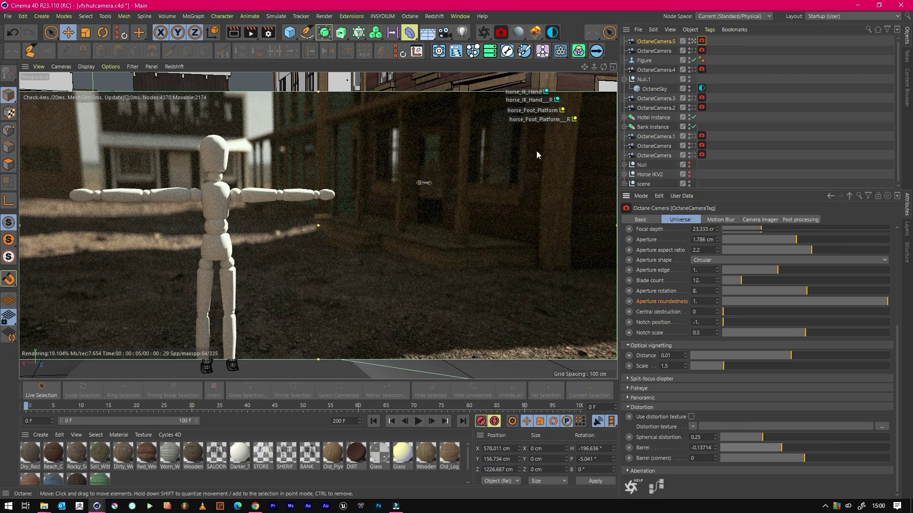
Raise the barrel (corners) distortion to 0.2, keeping barrel at -0.13714
drag(805, 458, 837, 463)
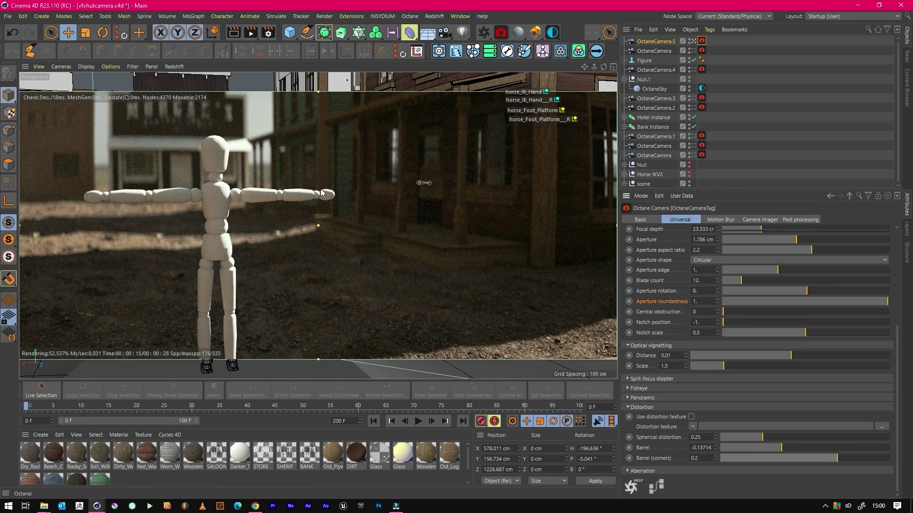
click(692, 50)
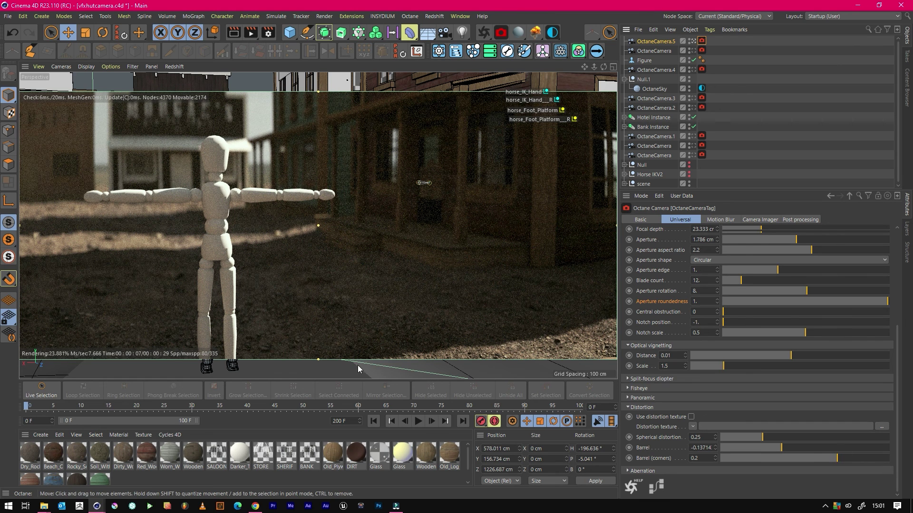
Expand the Aberration section to show spherical aberration, coma, astigmatism and field curvature
click(639, 471)
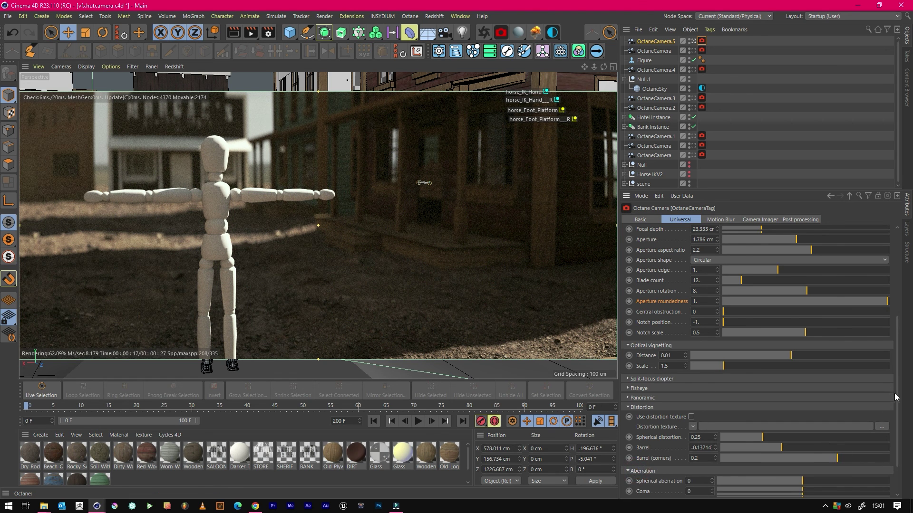
drag(897, 399, 891, 448)
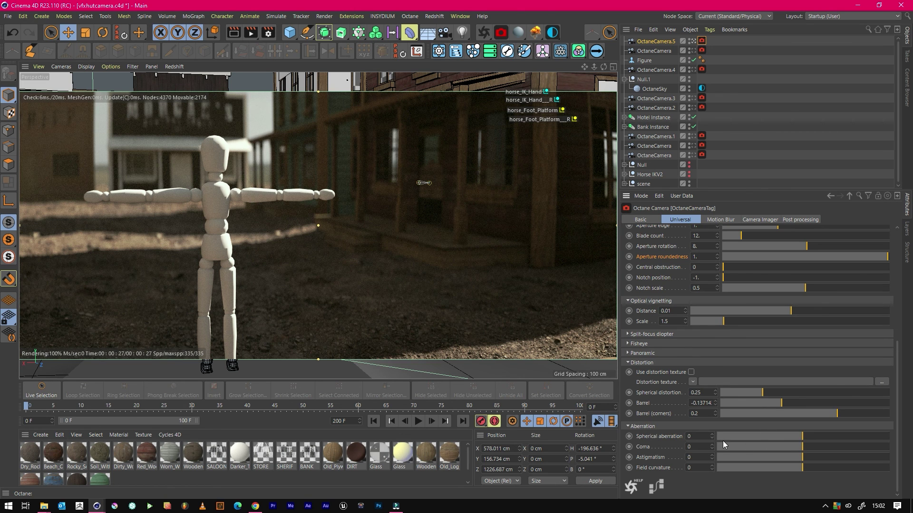
click(652, 436)
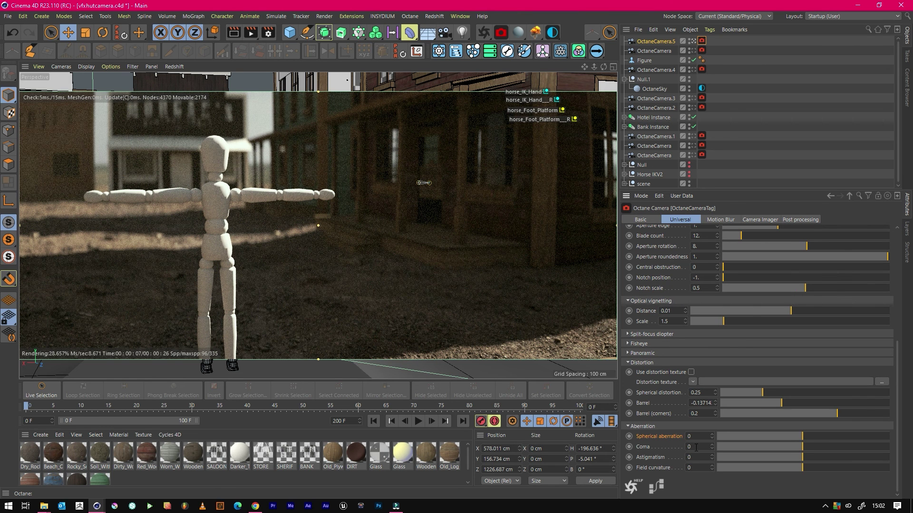
click(728, 490)
Try stronger coma values such as 0.1, then settle coma aberration at 0.001
click(644, 448)
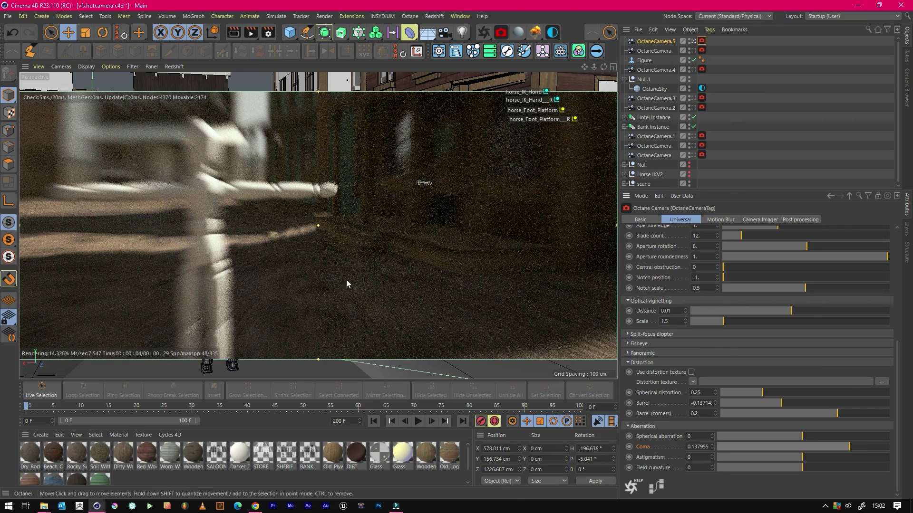
key(ctrl+z)
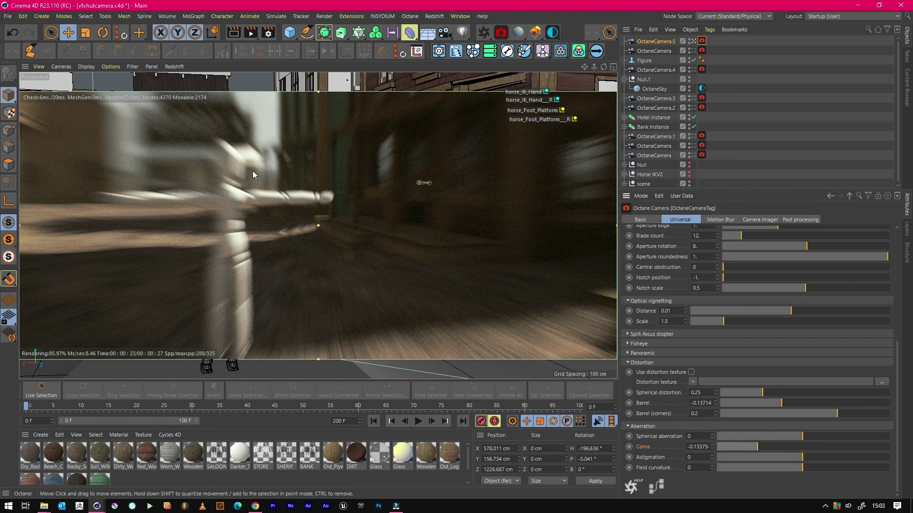
click(789, 445)
drag(790, 446, 797, 446)
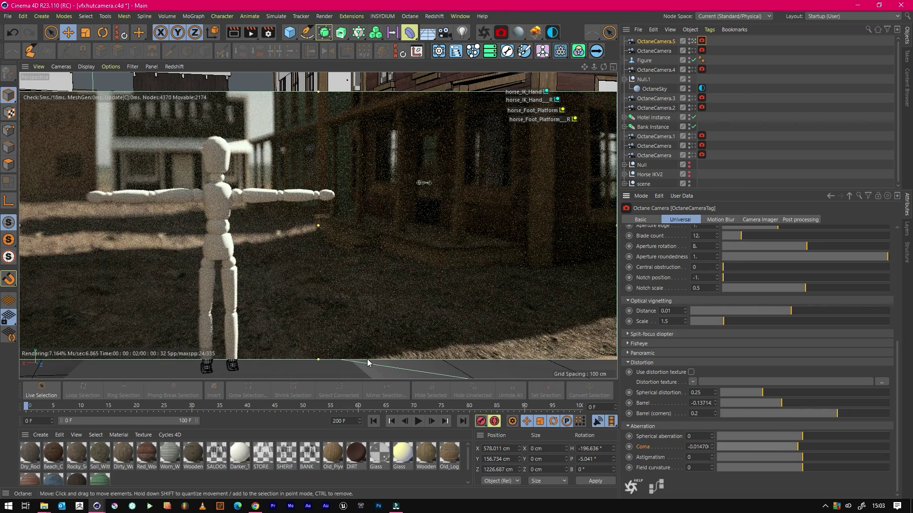
click(696, 444)
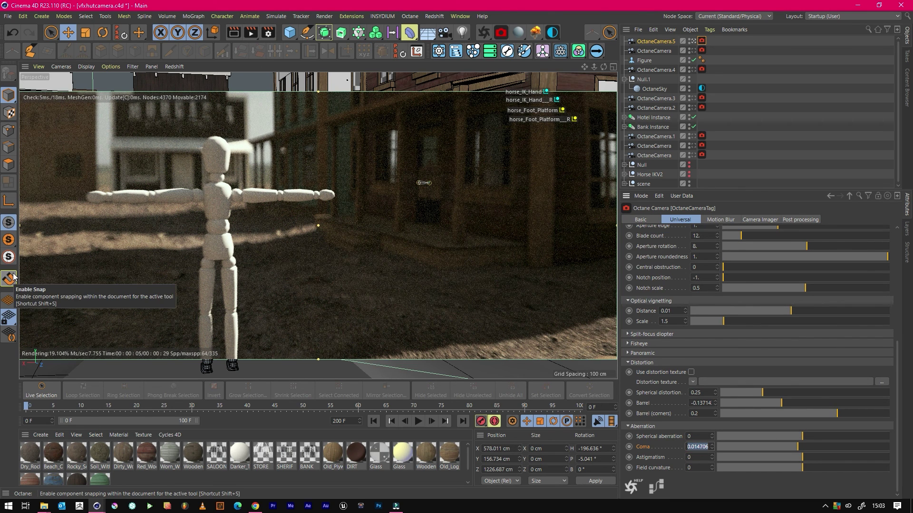
text(0.1)
key(Return)
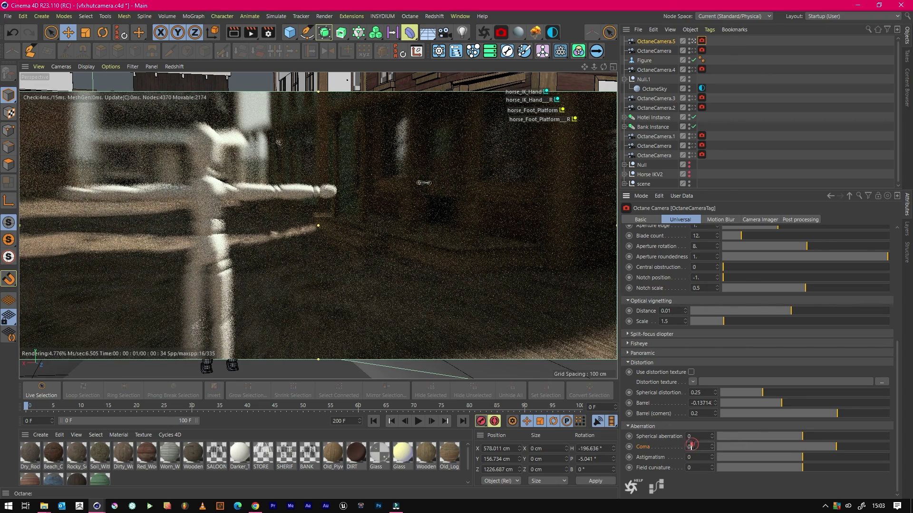
text(0.001)
key(Return)
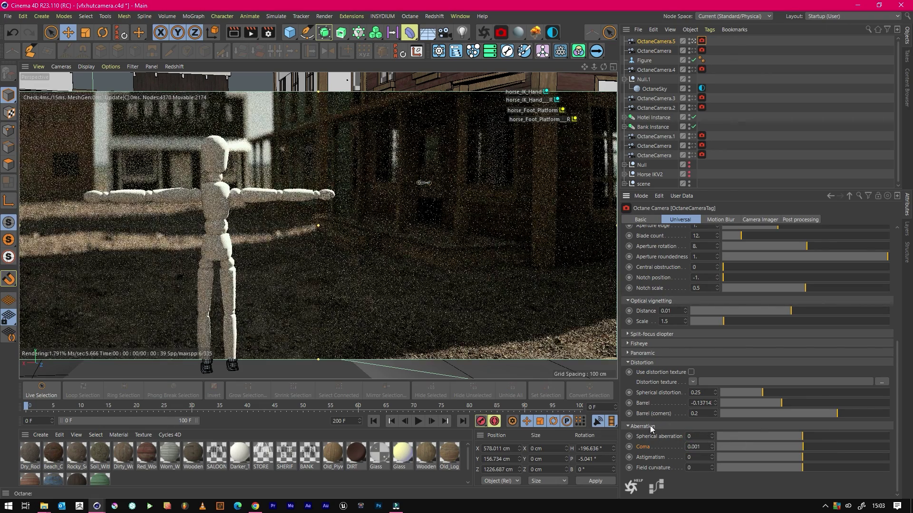
Max out astigmatism and field curvature, setting both to 1
drag(813, 458, 887, 457)
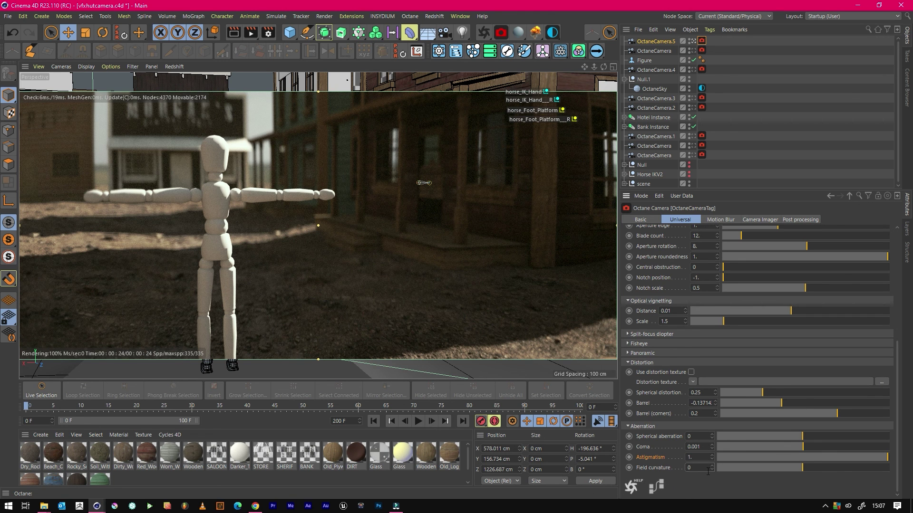
drag(811, 469, 826, 467)
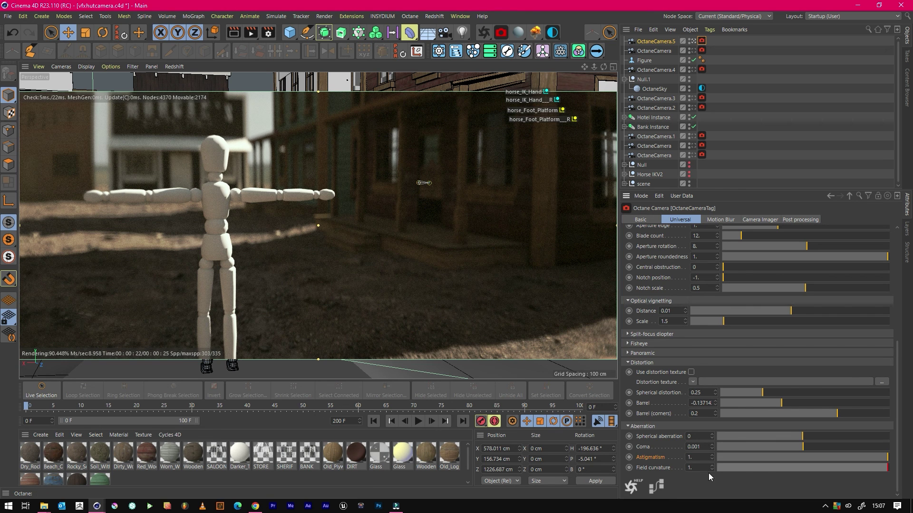
Reset field curvature to 0, leaving astigmatism at 1
double_click(692, 470)
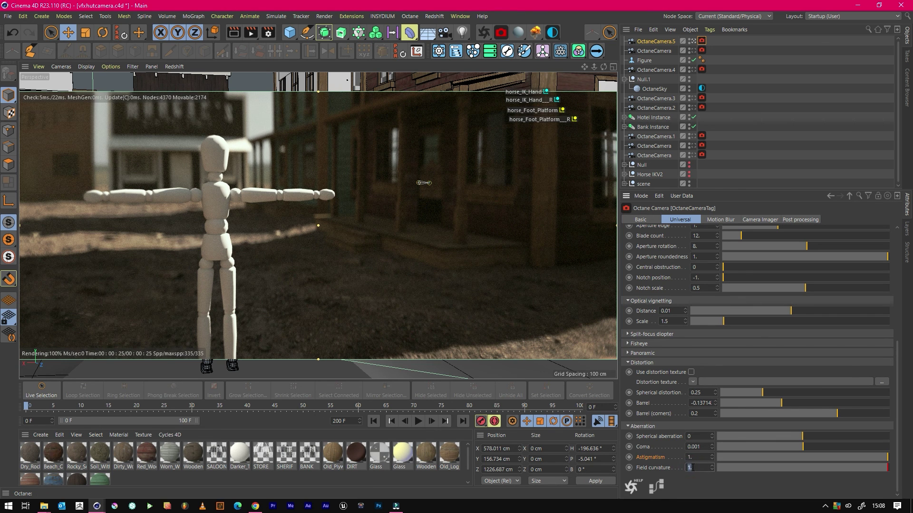
text(0)
key(Return)
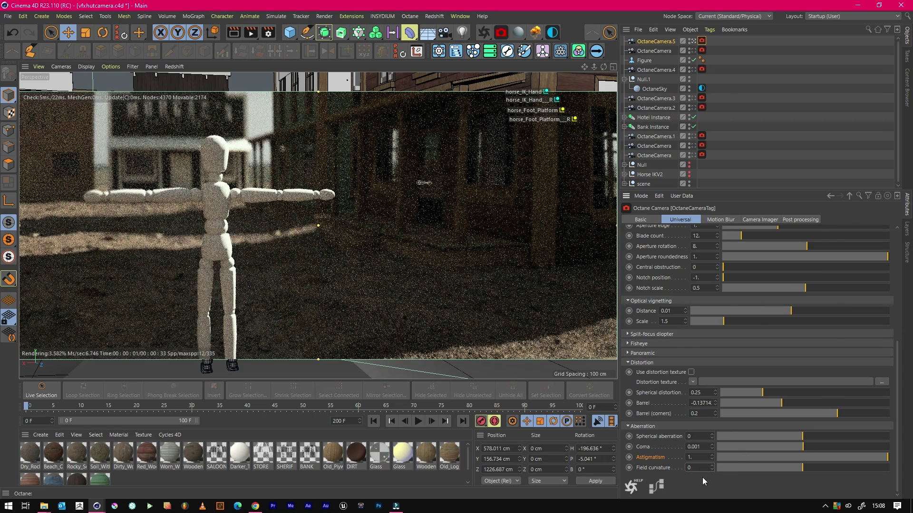